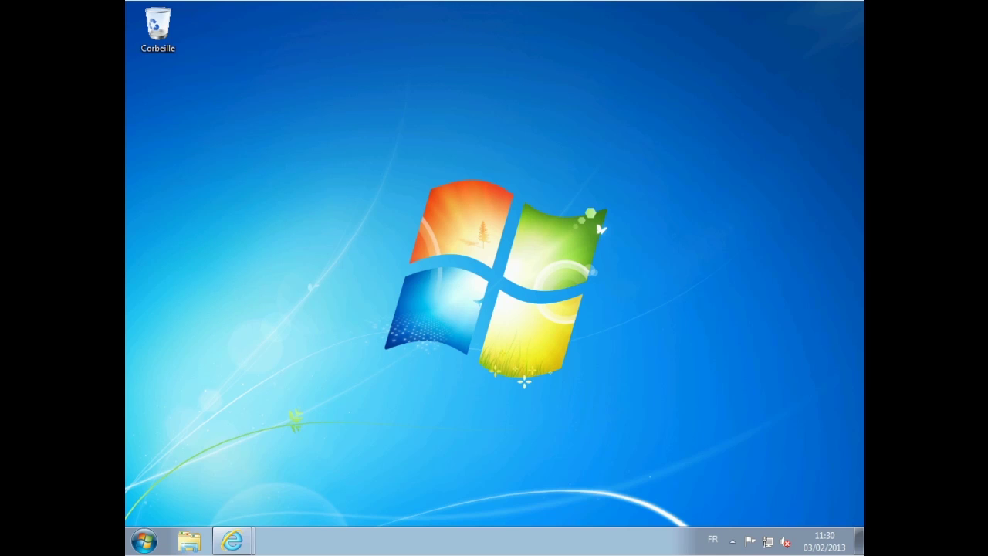
{"action": "mouse_move", "coordinate": [233, 545]}
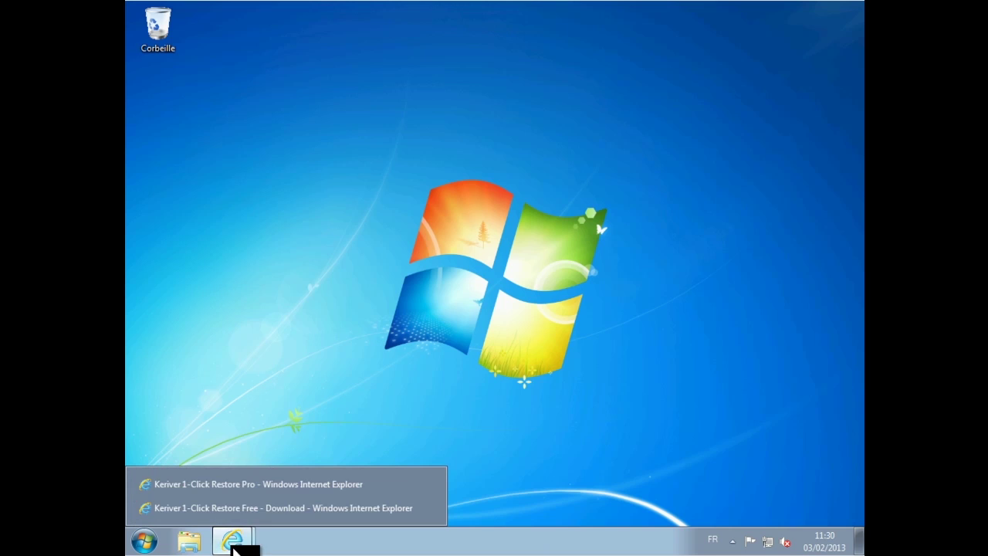
{"action": "left_click", "coordinate": [236, 487]}
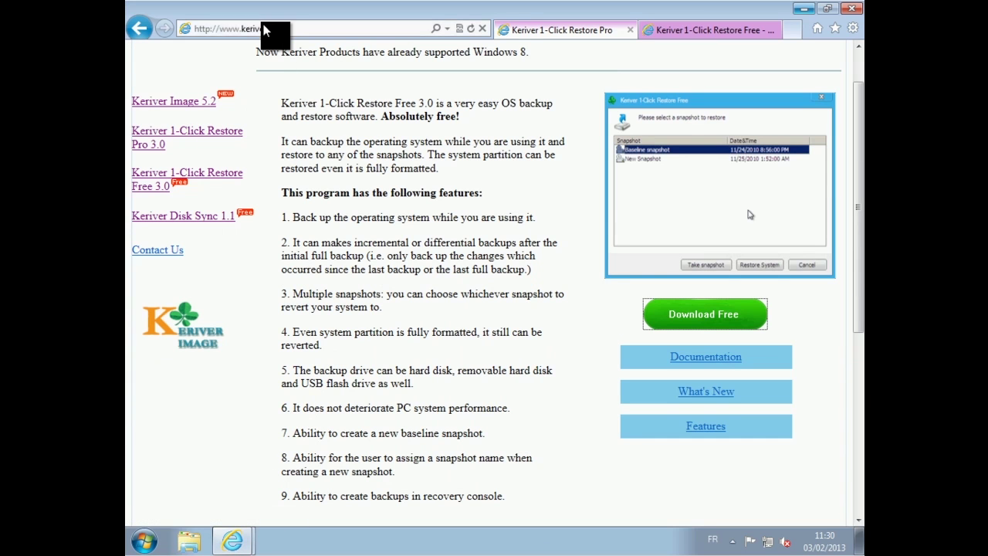
{"action": "left_click", "coordinate": [309, 28]}
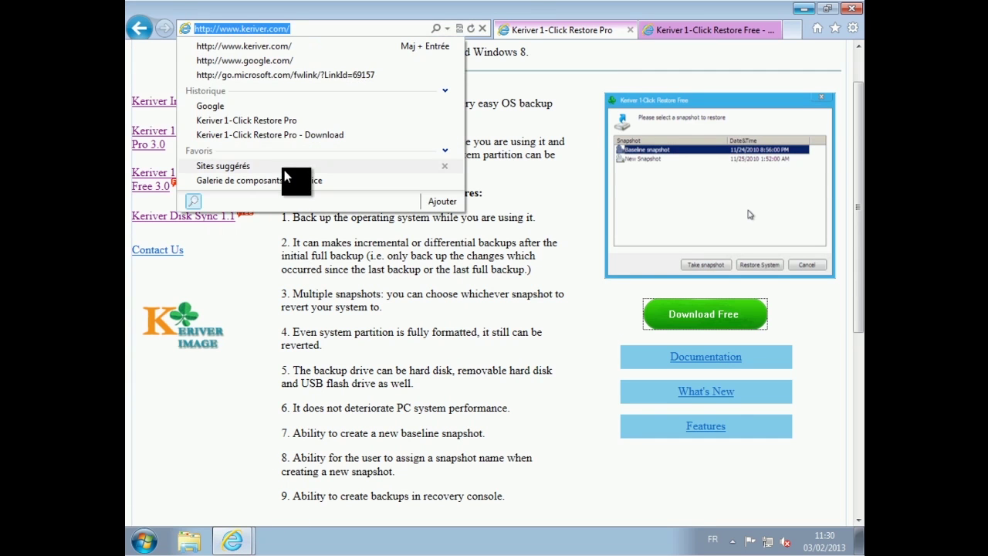
{"action": "left_click", "coordinate": [333, 27]}
{"action": "left_click", "coordinate": [591, 71]}
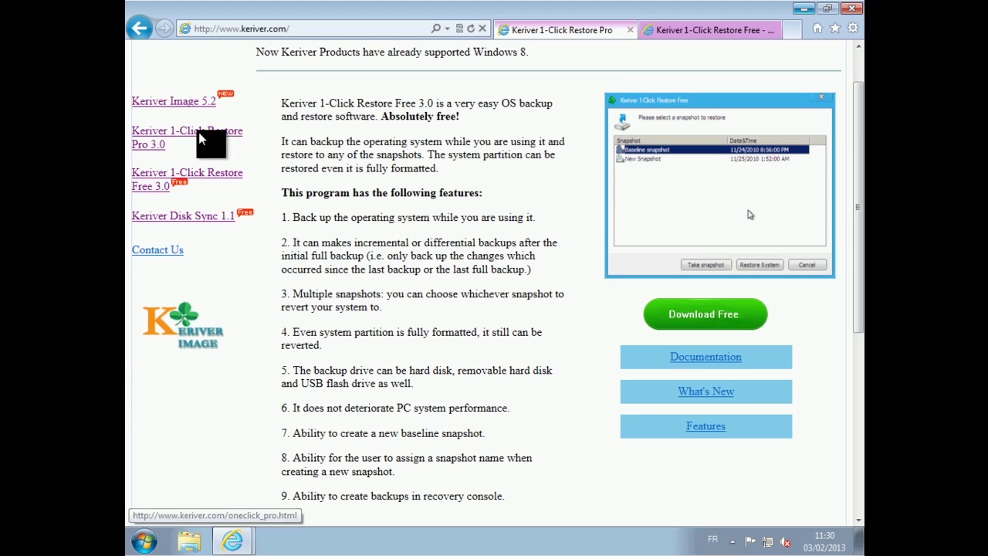
{"action": "left_click", "coordinate": [193, 179]}
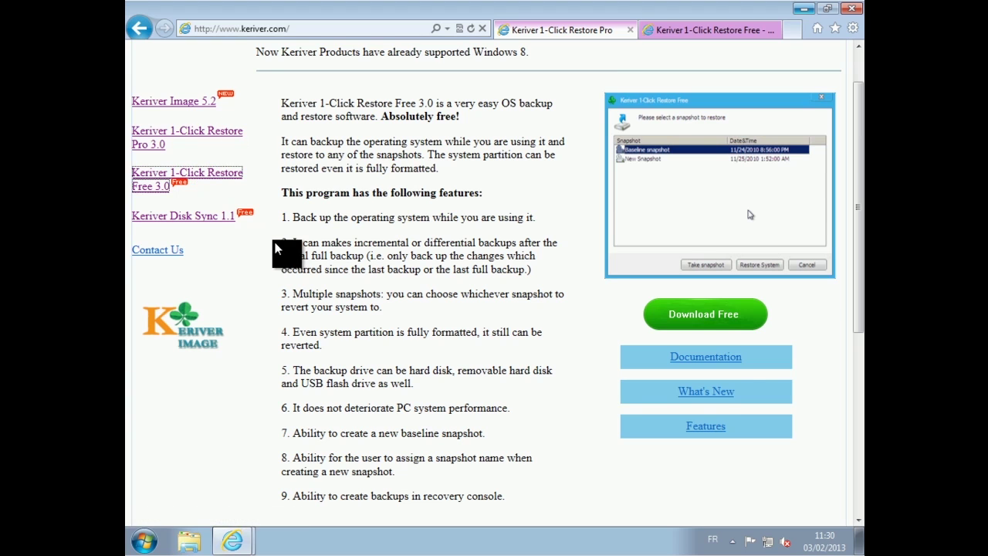
{"action": "left_click", "coordinate": [708, 309]}
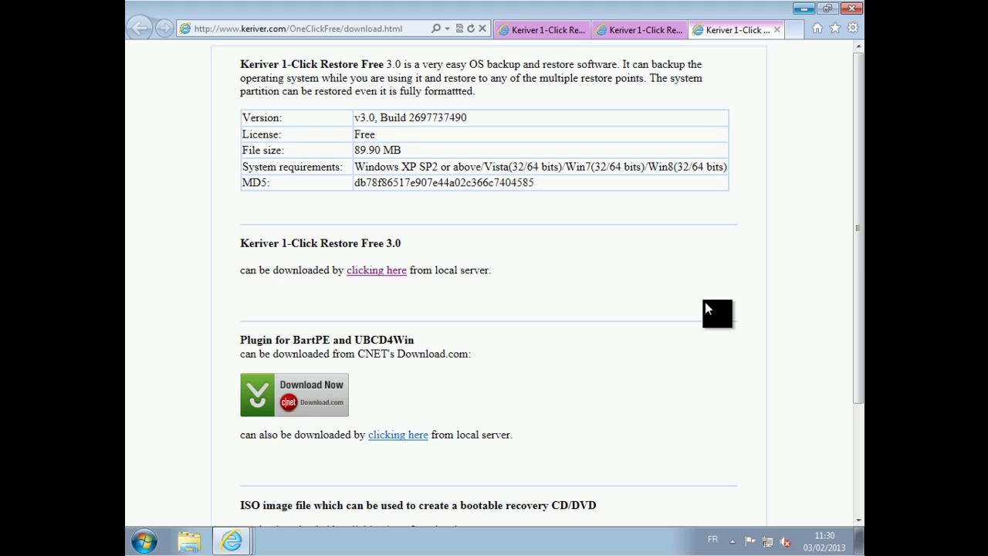
{"action": "left_click_drag", "start_coordinate": [300, 248], "coordinate": [530, 274]}
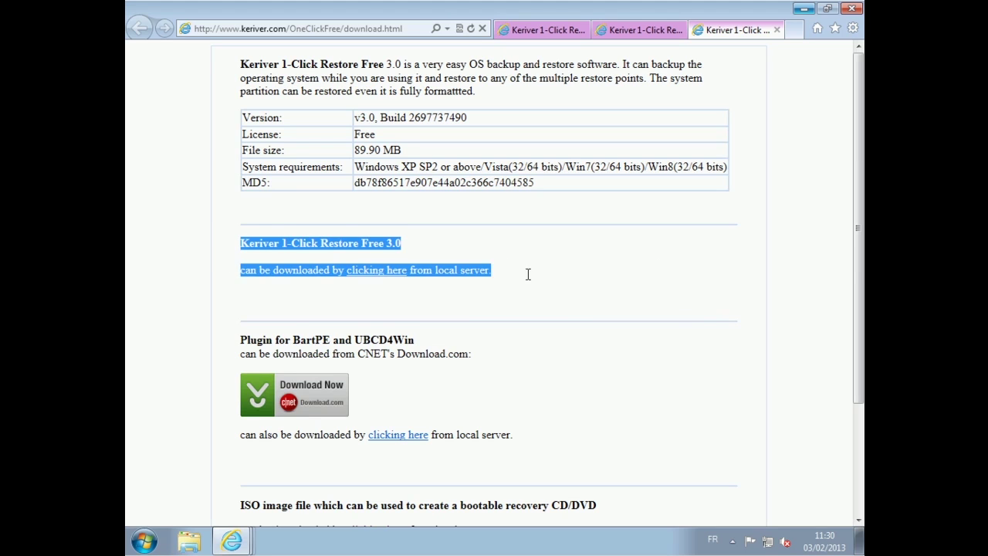
{"action": "left_click", "coordinate": [394, 275]}
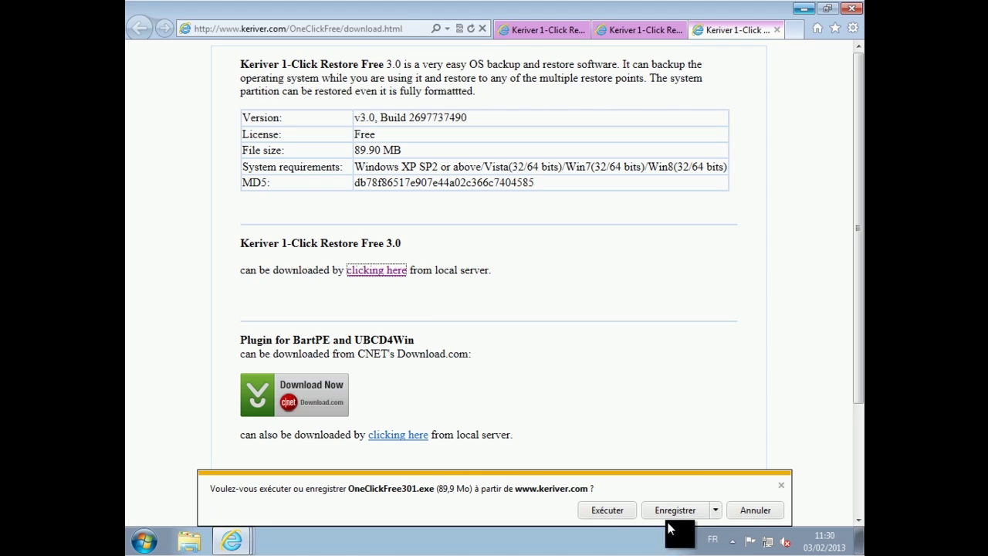
{"action": "left_click", "coordinate": [756, 511]}
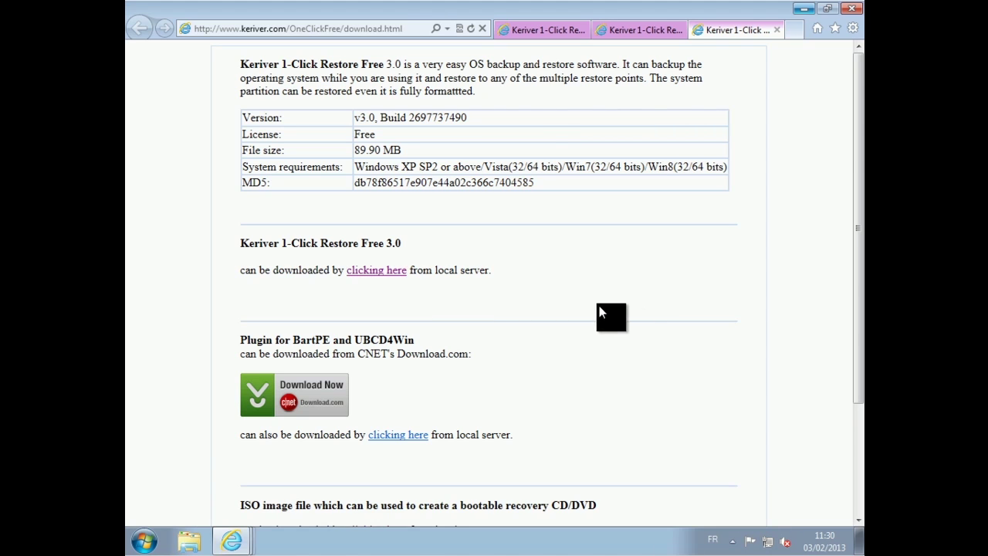
- View the ISO recovery image section of the download page and close the browser with all its tabs
{"action": "scroll", "coordinate": [610, 316], "scroll_direction": "down", "scroll_amount": 3}
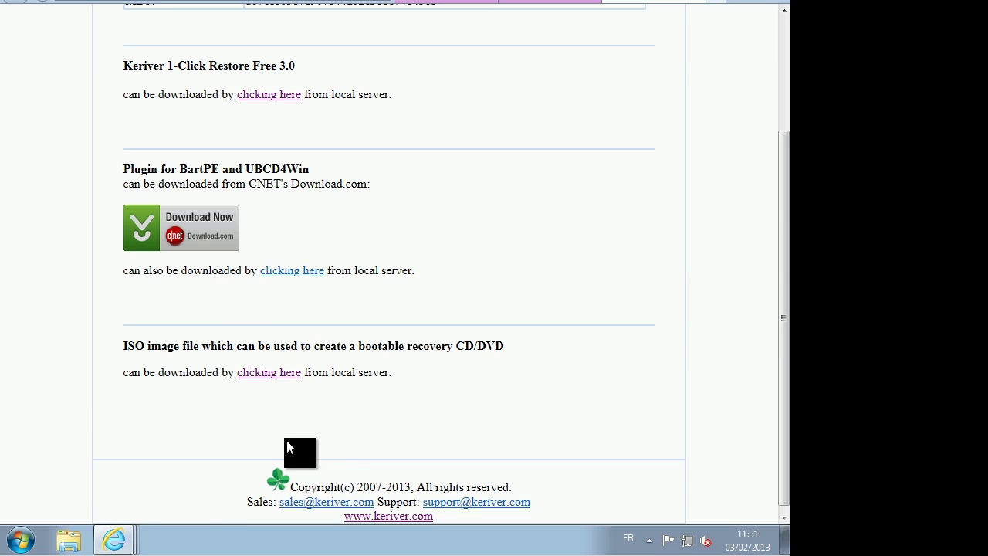
{"action": "key", "text": "alt+F4"}
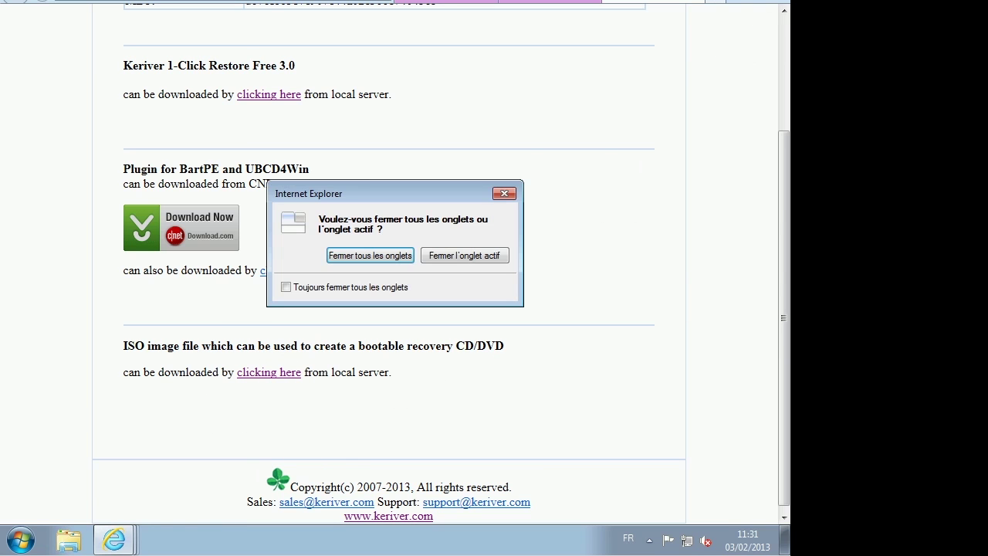
{"action": "left_click", "coordinate": [380, 257]}
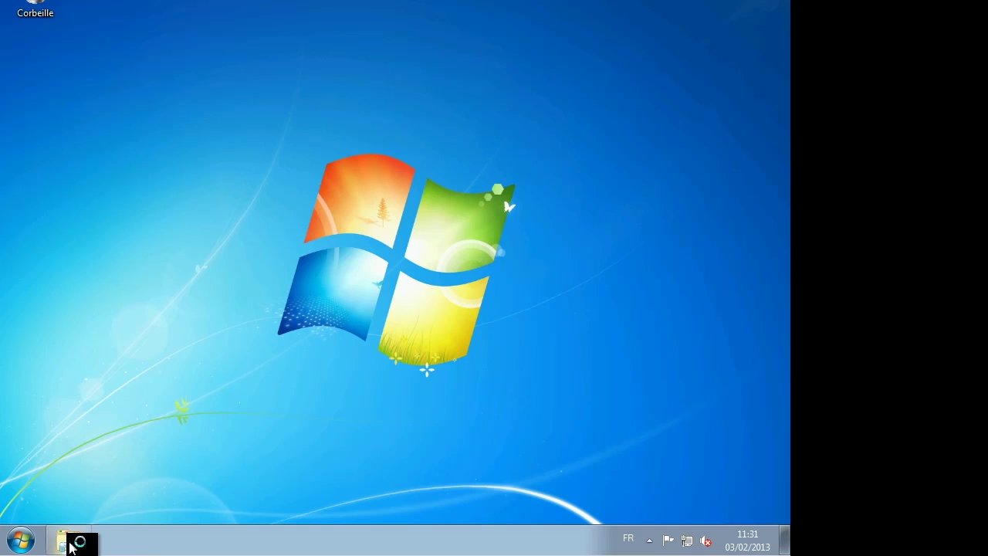
- Open the Téléchargements folder in Windows Explorer
{"action": "key", "text": "super+e"}
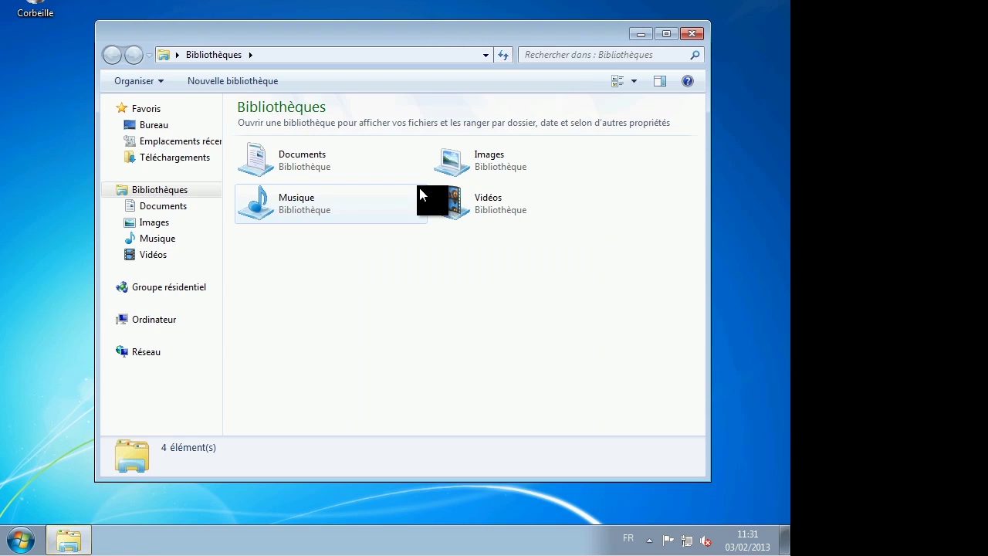
{"action": "left_click", "coordinate": [165, 315]}
{"action": "left_click", "coordinate": [168, 142]}
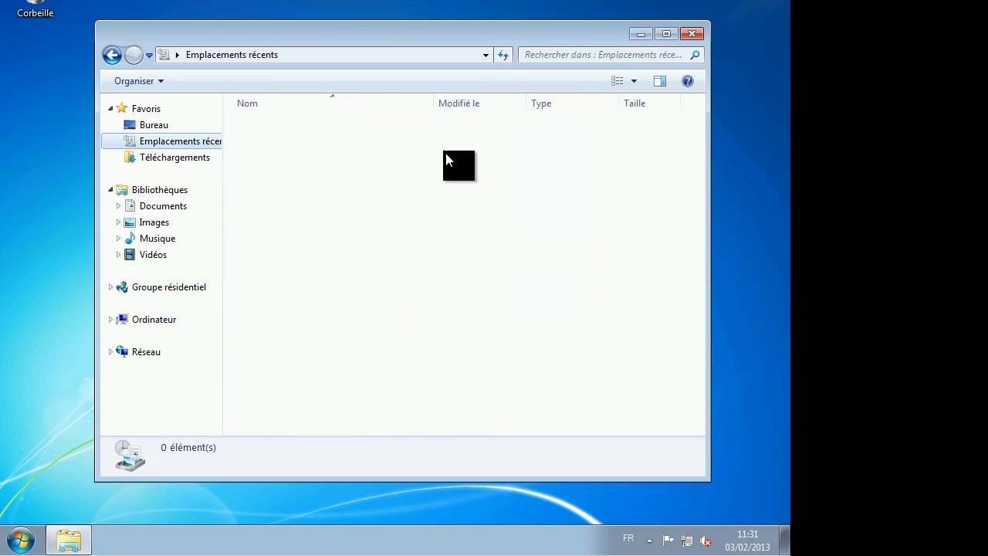
{"action": "left_click", "coordinate": [200, 160]}
- Reverse the name sorting of the folder and point out the OneClickFree301 application and the OneClickFree disk image
{"action": "left_click_drag", "start_coordinate": [349, 157], "coordinate": [324, 213]}
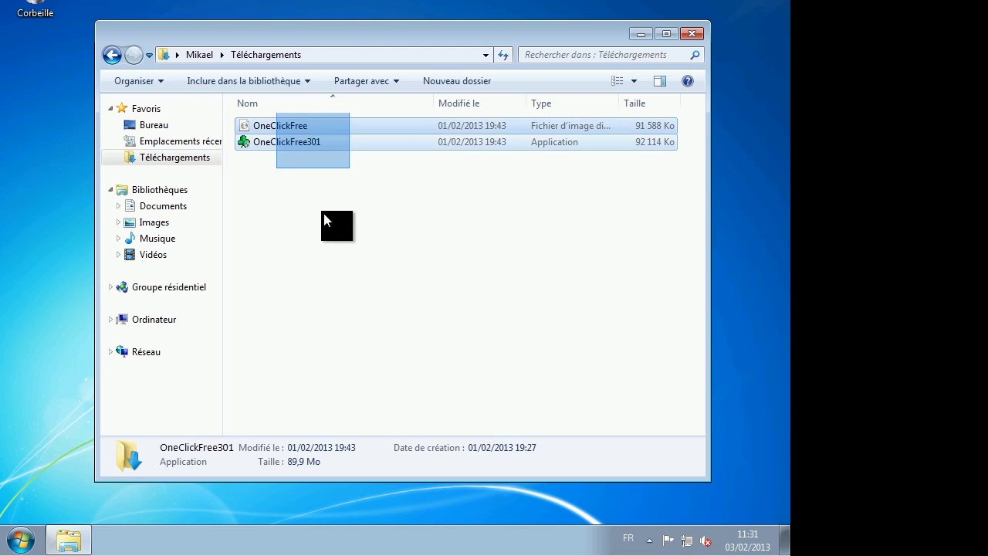
{"action": "left_click", "coordinate": [311, 104]}
{"action": "left_click", "coordinate": [280, 148]}
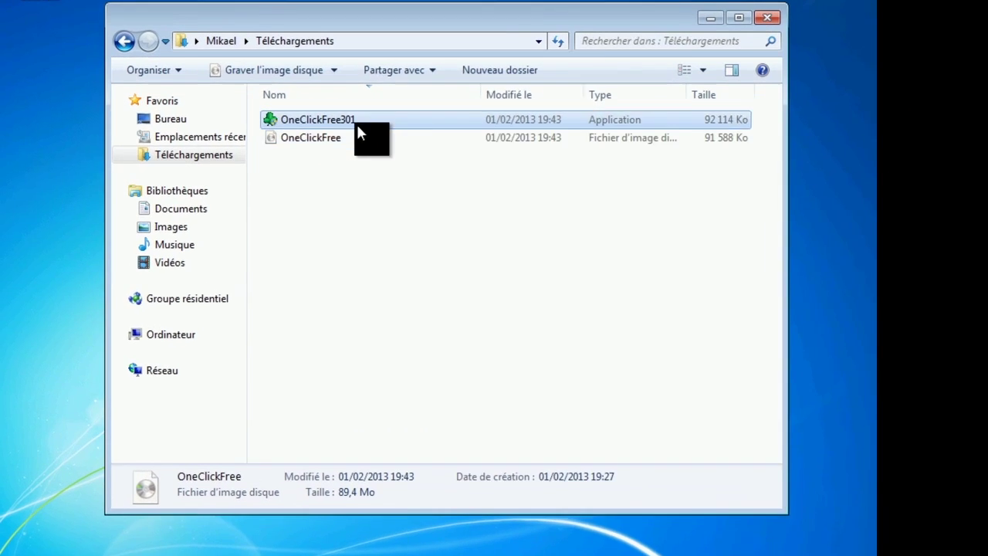
{"action": "left_click", "coordinate": [302, 120]}
{"action": "left_click", "coordinate": [585, 295]}
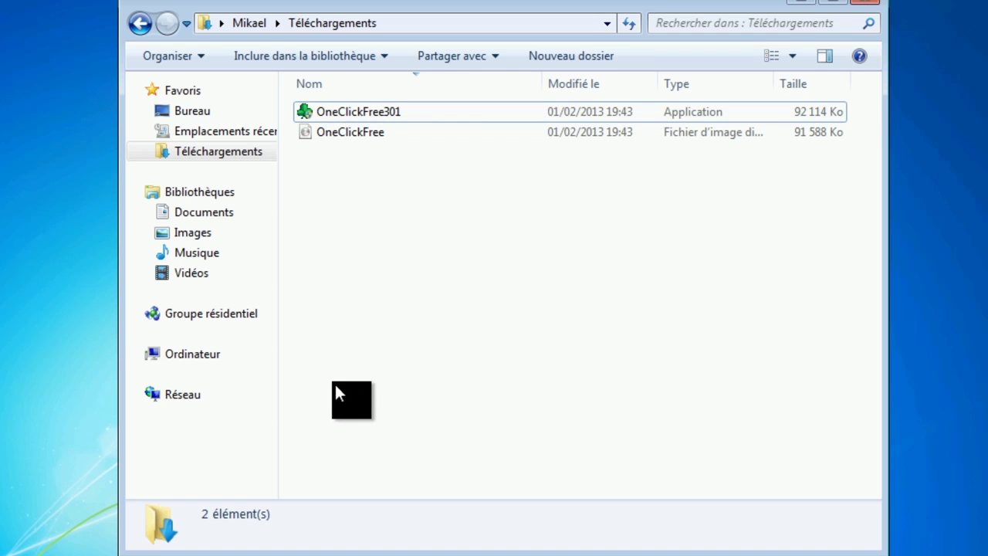
- Open Ordinateur and check the capacity and free space of the Disque local (C:) drive
{"action": "left_click", "coordinate": [170, 357]}
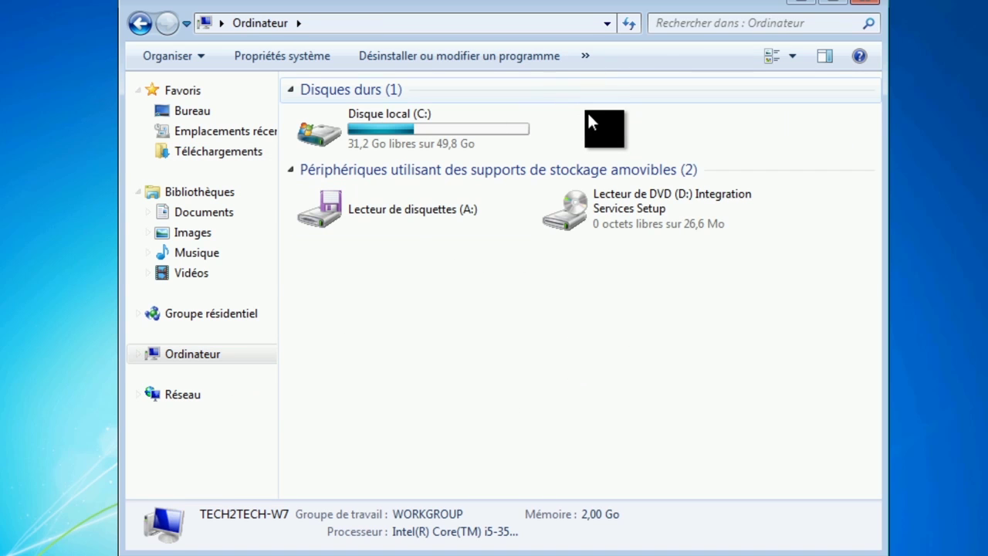
{"action": "left_click", "coordinate": [413, 139]}
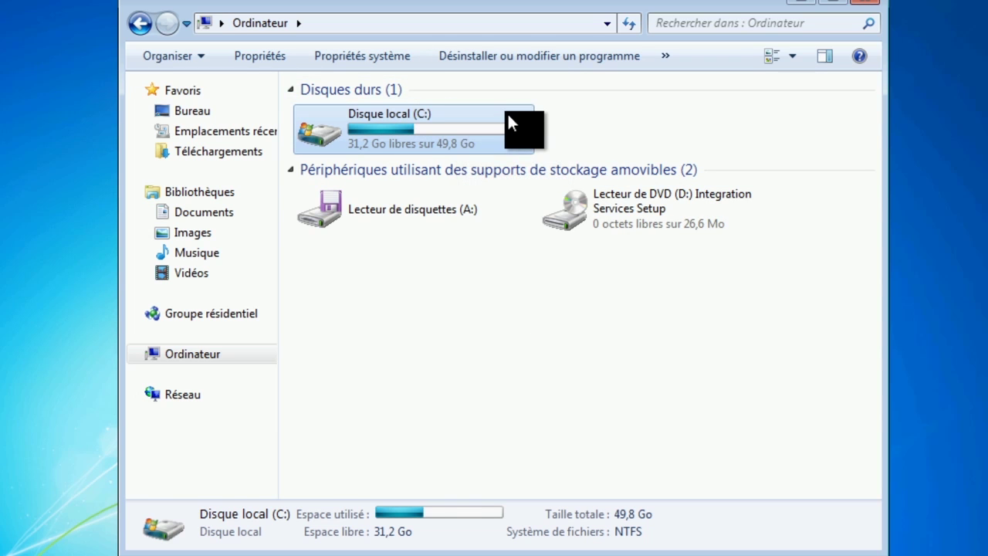
{"action": "left_click", "coordinate": [616, 143]}
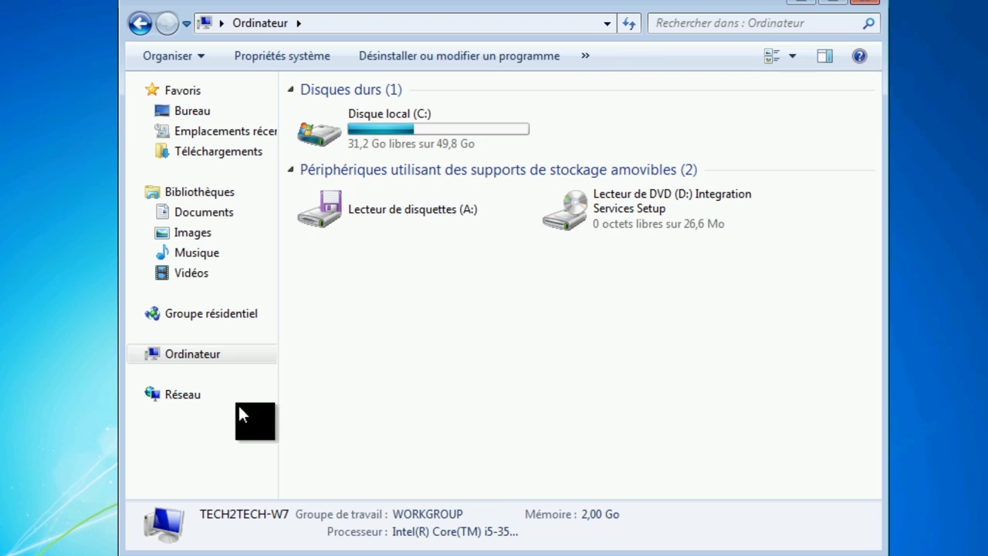
- Open the computer management console for this machine and display Gestion des disques
{"action": "right_click", "coordinate": [217, 364]}
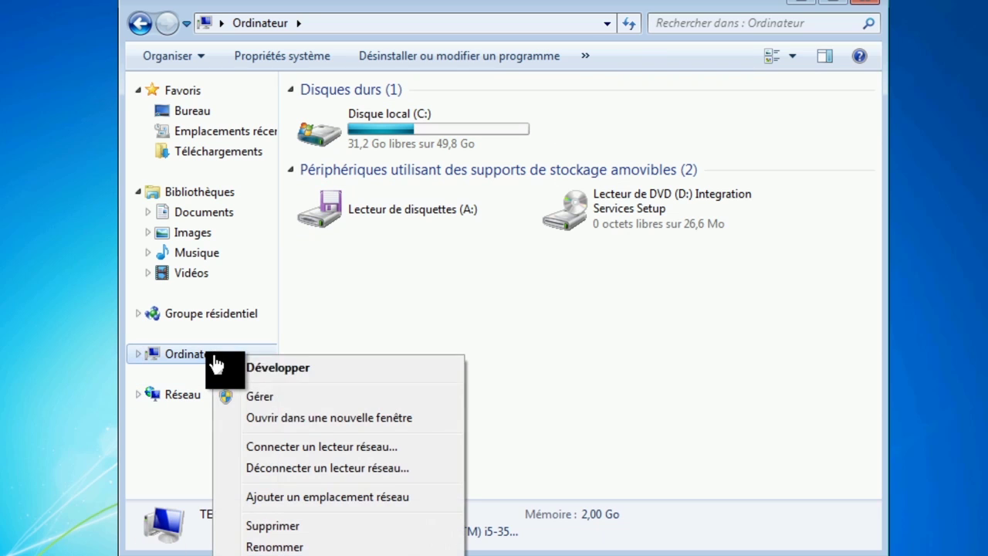
{"action": "left_click", "coordinate": [282, 399]}
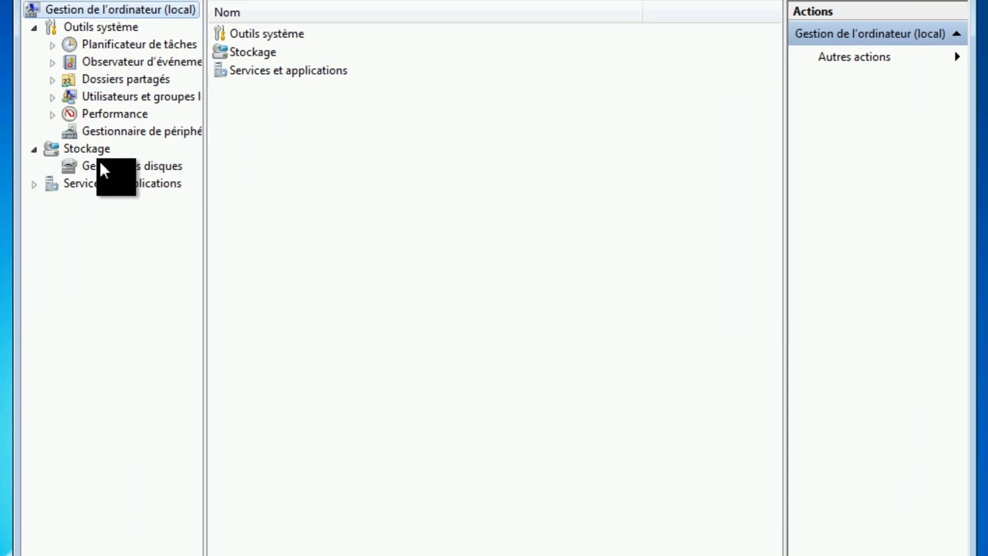
{"action": "left_click", "coordinate": [115, 165]}
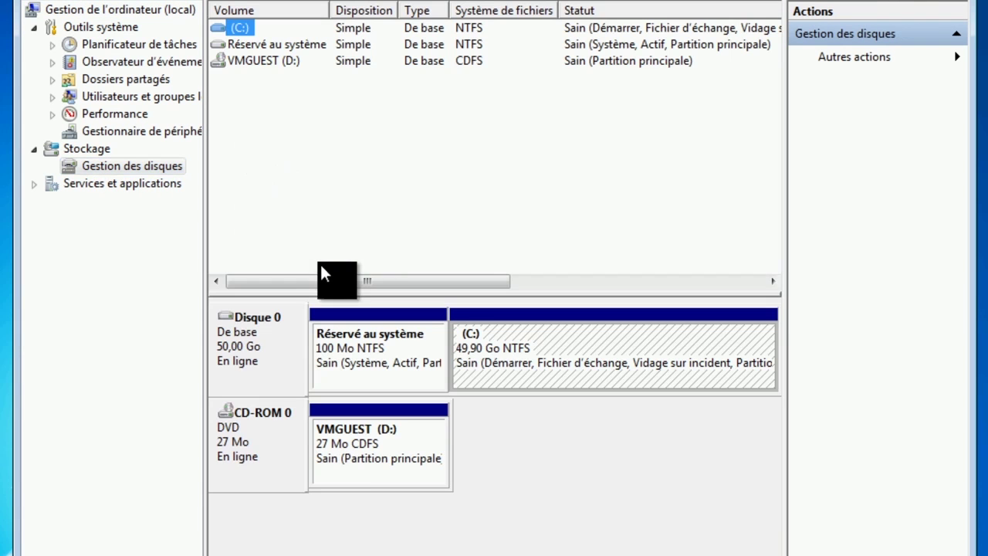
- Shrink the C: volume on Disque 0 by 23151 MB
{"action": "right_click", "coordinate": [529, 337]}
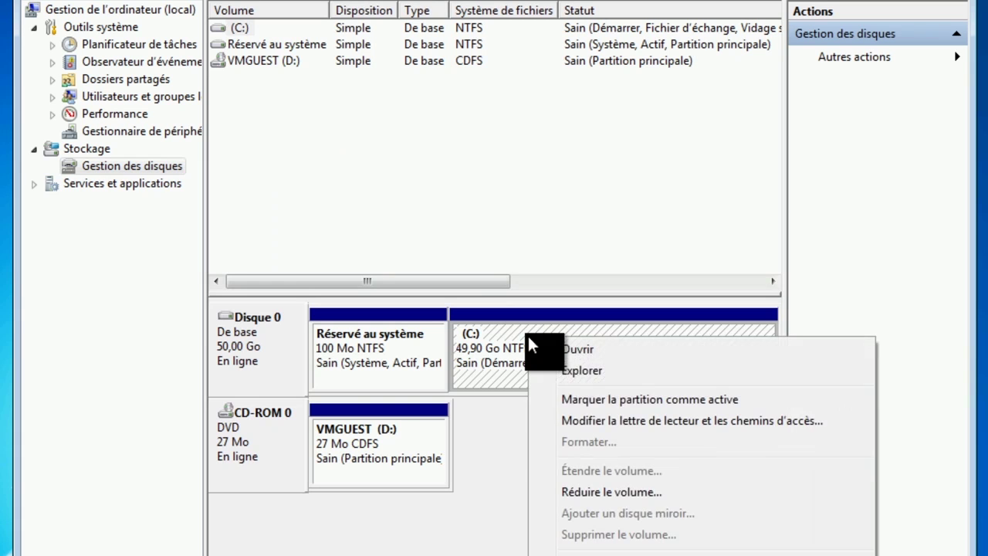
{"action": "left_click", "coordinate": [613, 490]}
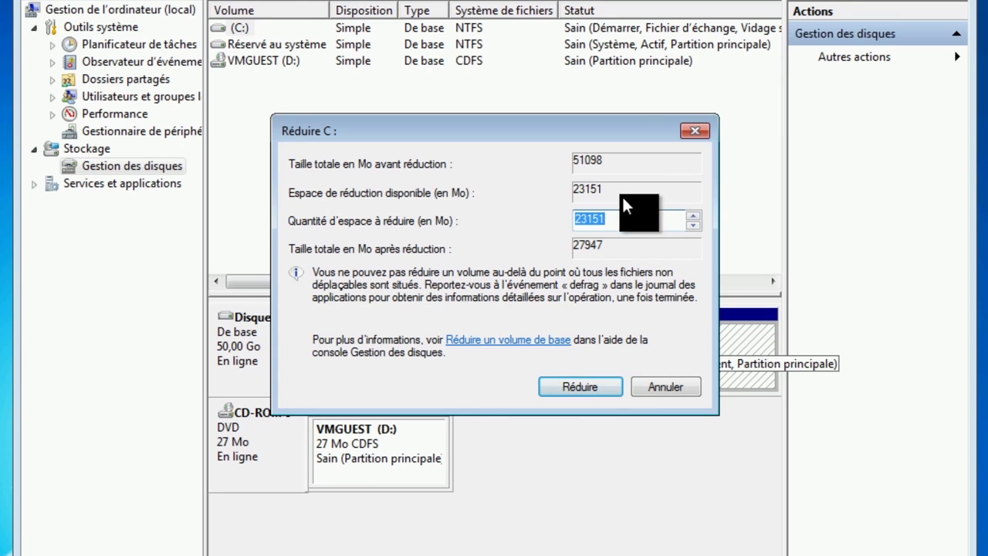
{"action": "left_click", "coordinate": [574, 383]}
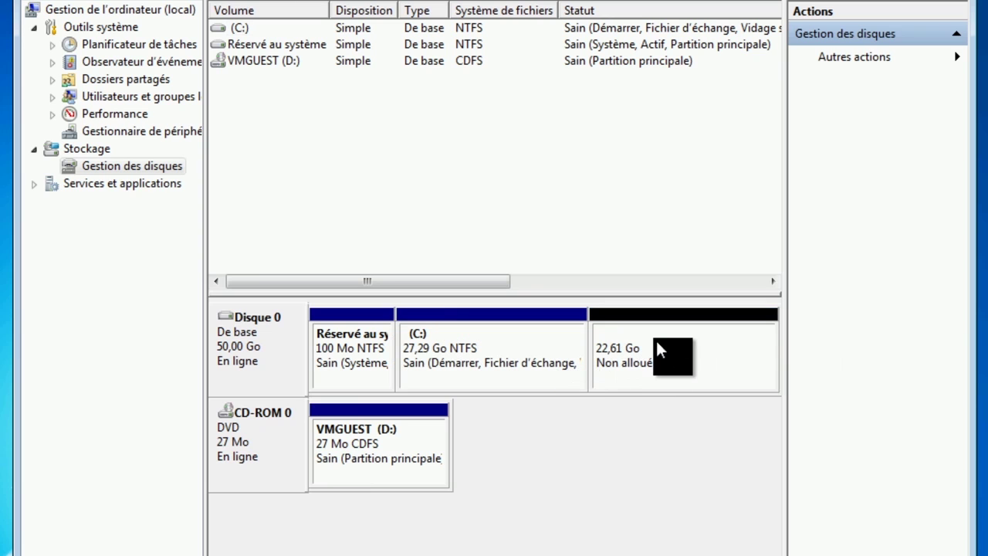
- Start a new simple volume in the unallocated space with a size of 23150 MB and drive letter E
{"action": "left_click", "coordinate": [657, 343]}
{"action": "right_click", "coordinate": [677, 338]}
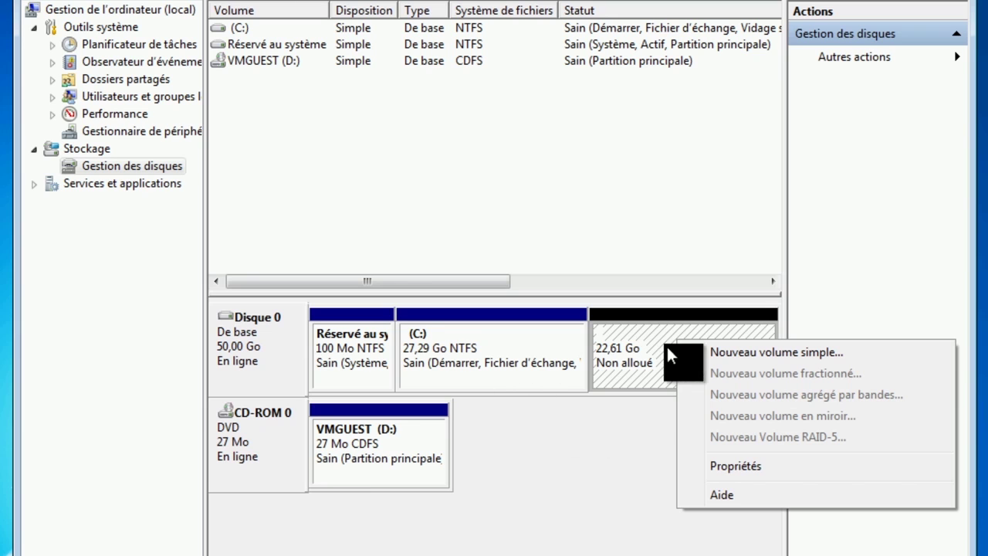
{"action": "left_click", "coordinate": [717, 352]}
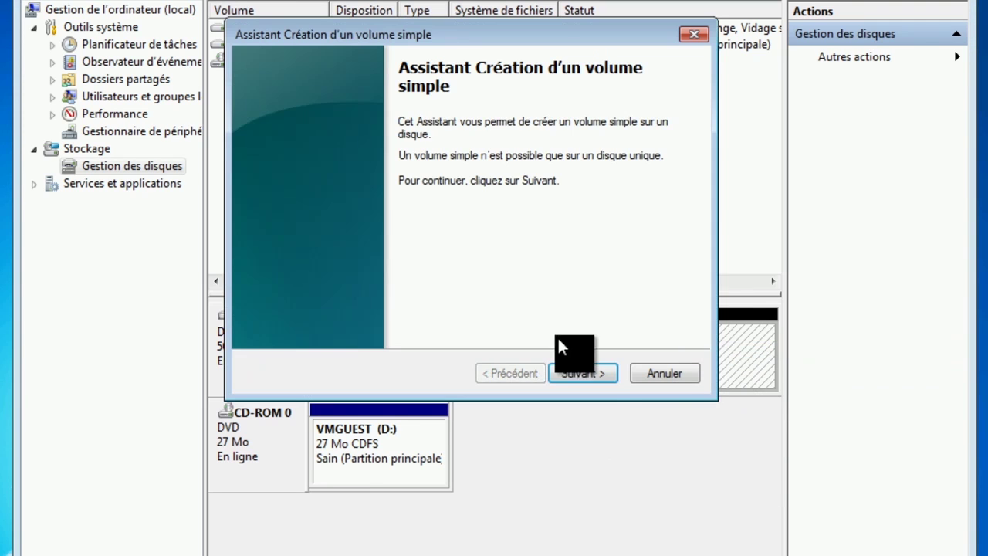
{"action": "left_click", "coordinate": [587, 371]}
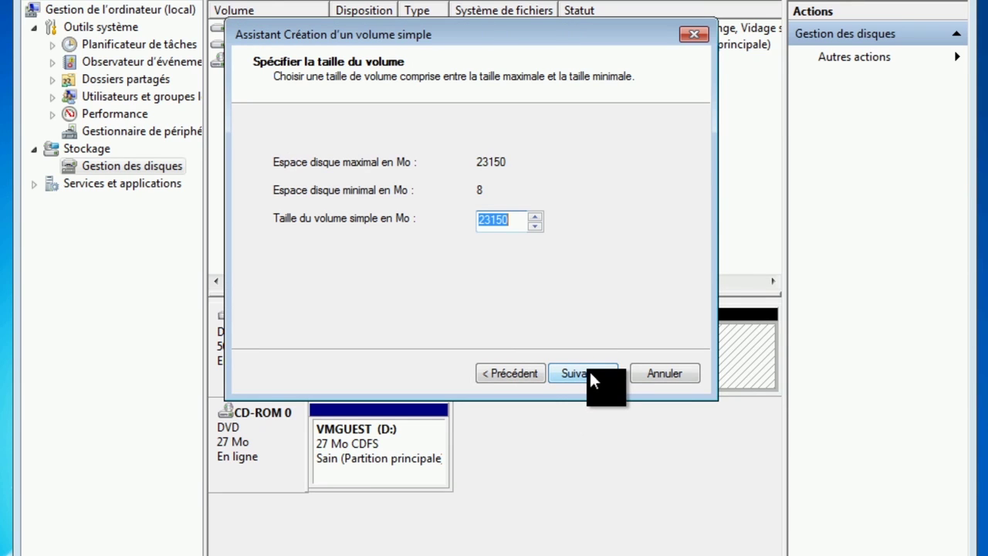
{"action": "left_click", "coordinate": [590, 369]}
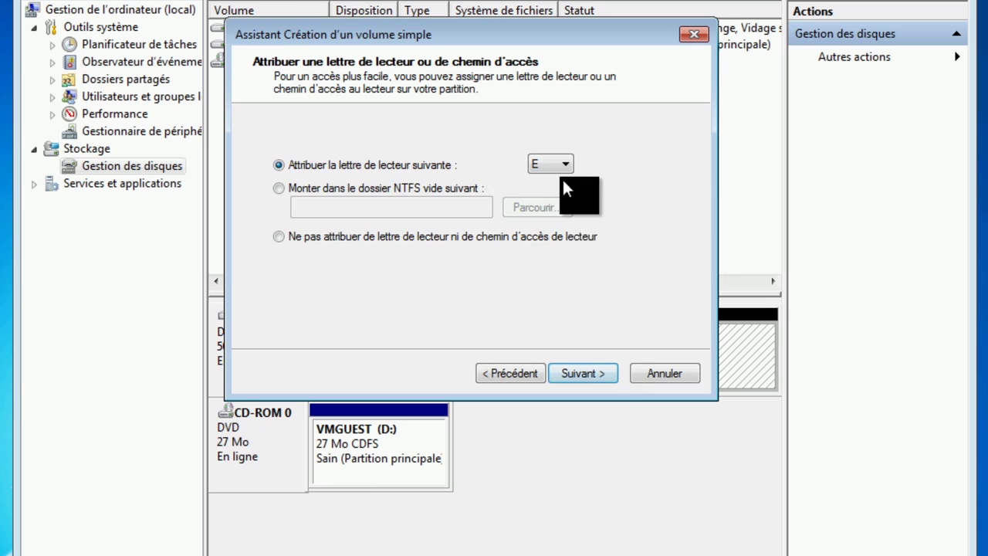
{"action": "left_click", "coordinate": [586, 369]}
- Name the new volume Recovery, keep NTFS with quick formatting, and finish creating the volume
{"action": "left_click_drag", "start_coordinate": [533, 258], "coordinate": [349, 244]}
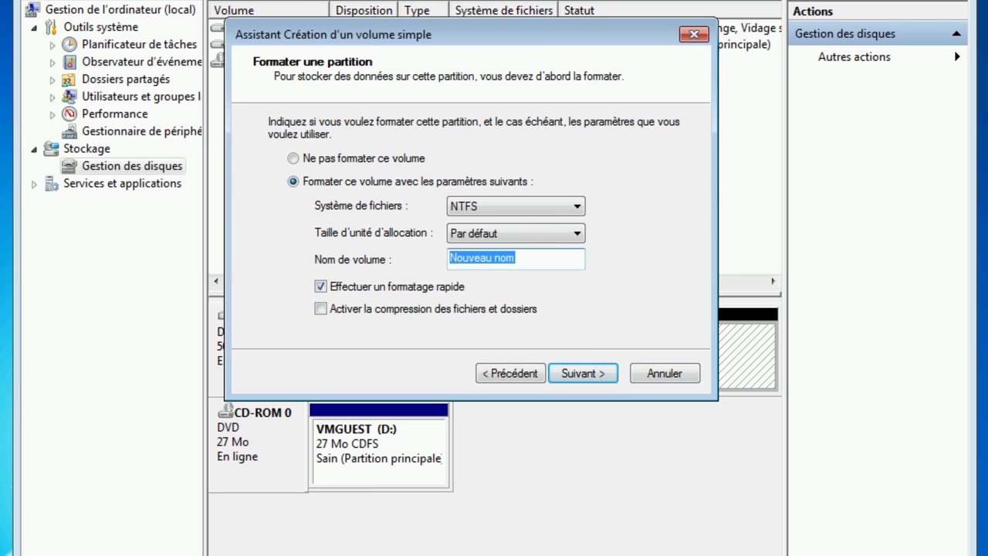
{"action": "type", "text": "Reco"}
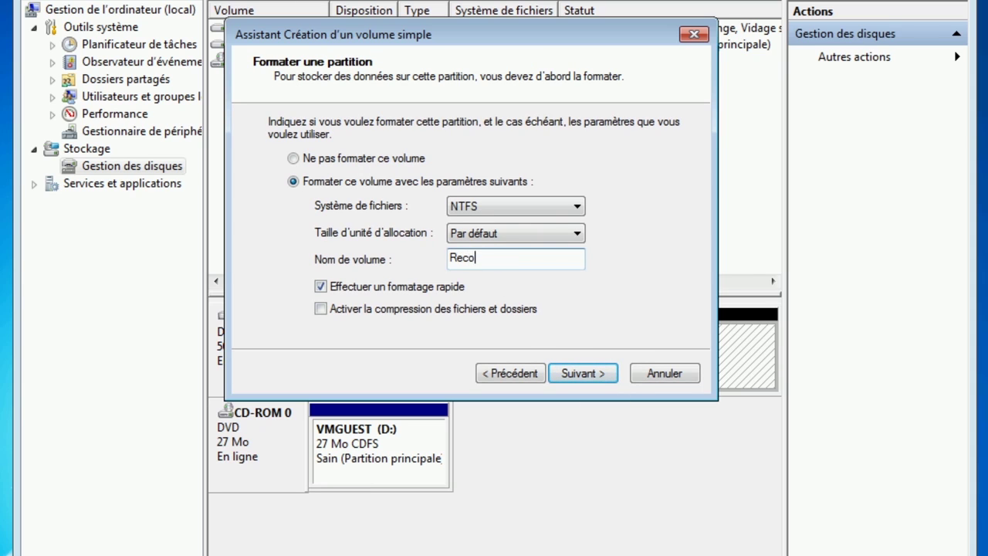
{"action": "type", "text": "very"}
{"action": "left_click", "coordinate": [585, 374]}
{"action": "left_click", "coordinate": [584, 372]}
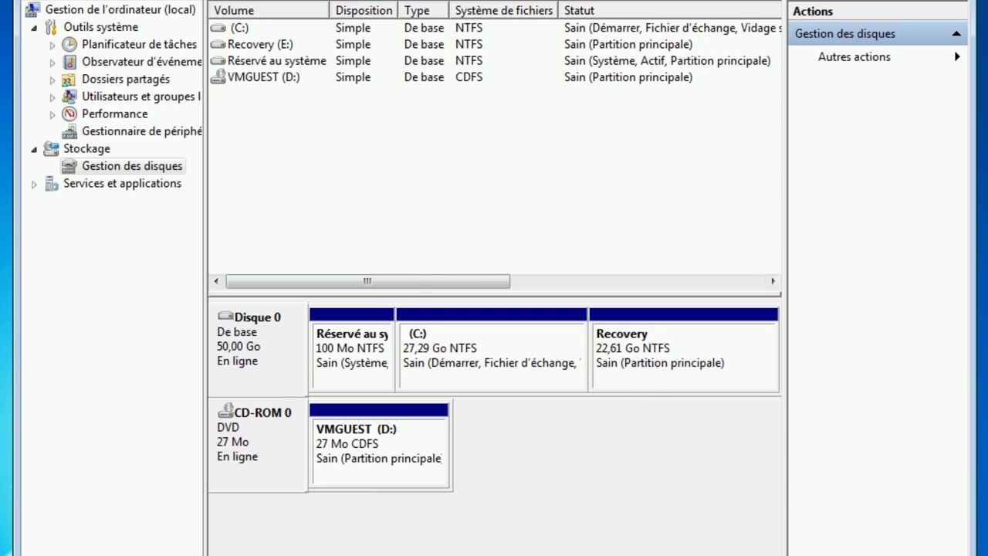
- Close the management console and the AutoPlay window, and select the Recovery (E:) drive in Ordinateur
{"action": "double_click", "coordinate": [29, 1]}
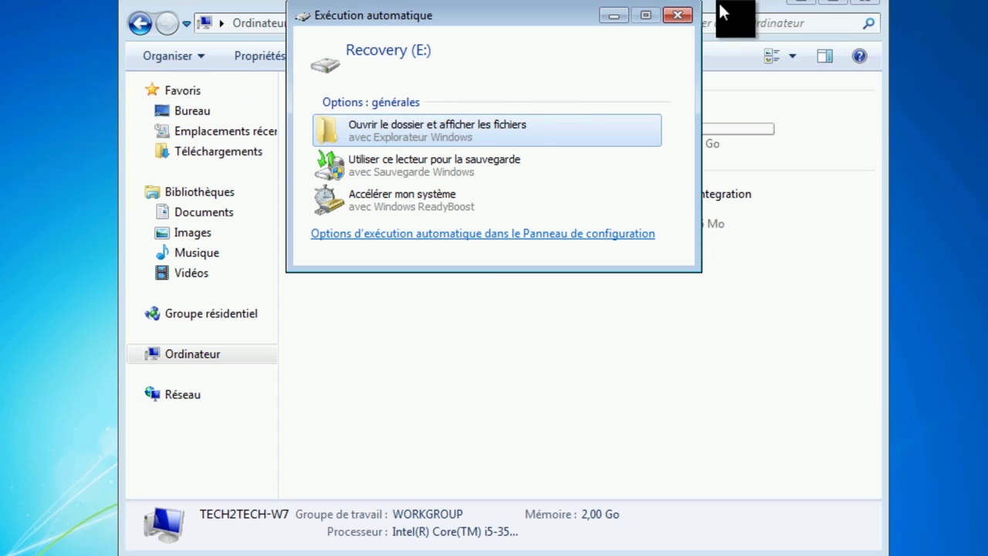
{"action": "left_click", "coordinate": [684, 17]}
{"action": "left_click_drag", "start_coordinate": [842, 108], "coordinate": [619, 137]}
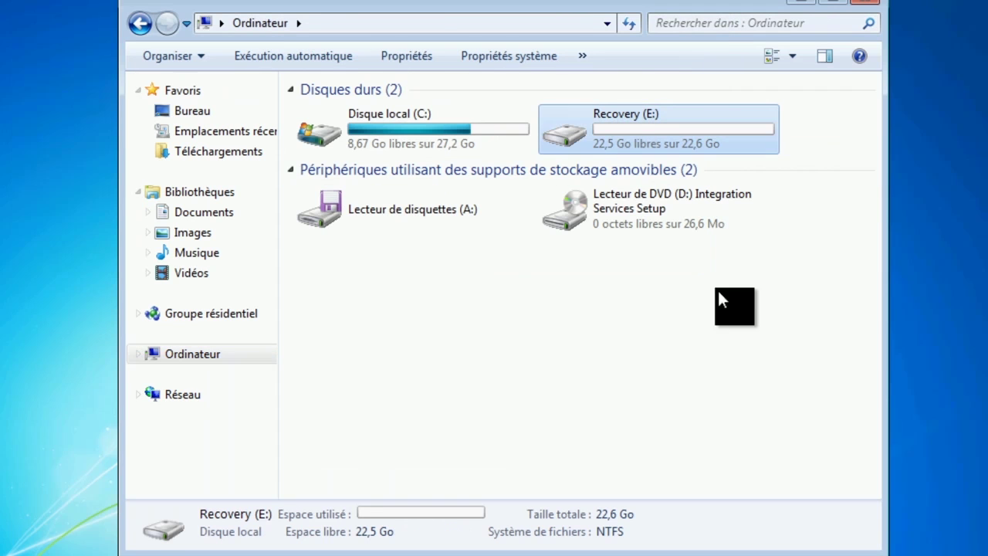
- Launch the OneClickFree301 installer from Téléchargements, authorise it, and keep Française (French) as the setup language
{"action": "left_click", "coordinate": [723, 345]}
{"action": "left_click", "coordinate": [244, 155]}
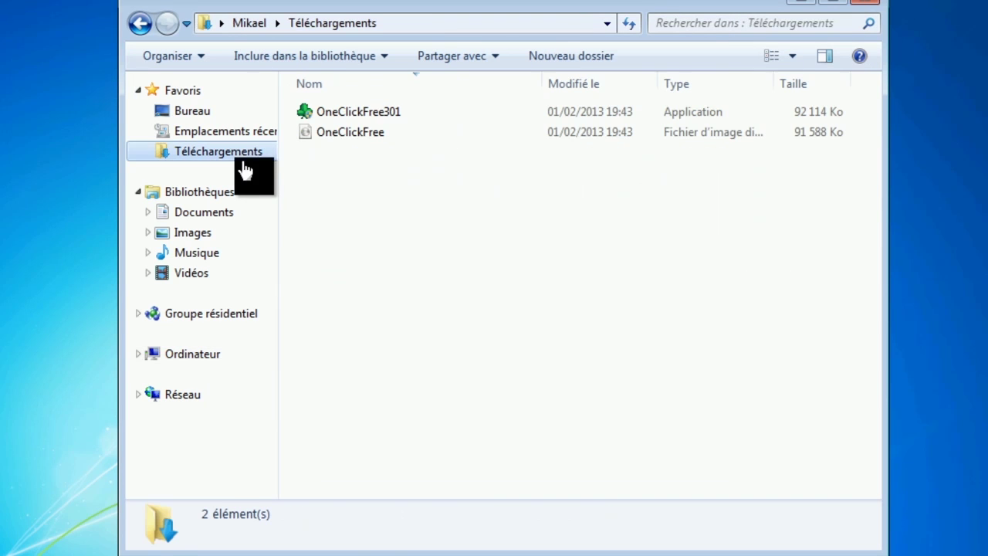
{"action": "double_click", "coordinate": [360, 111]}
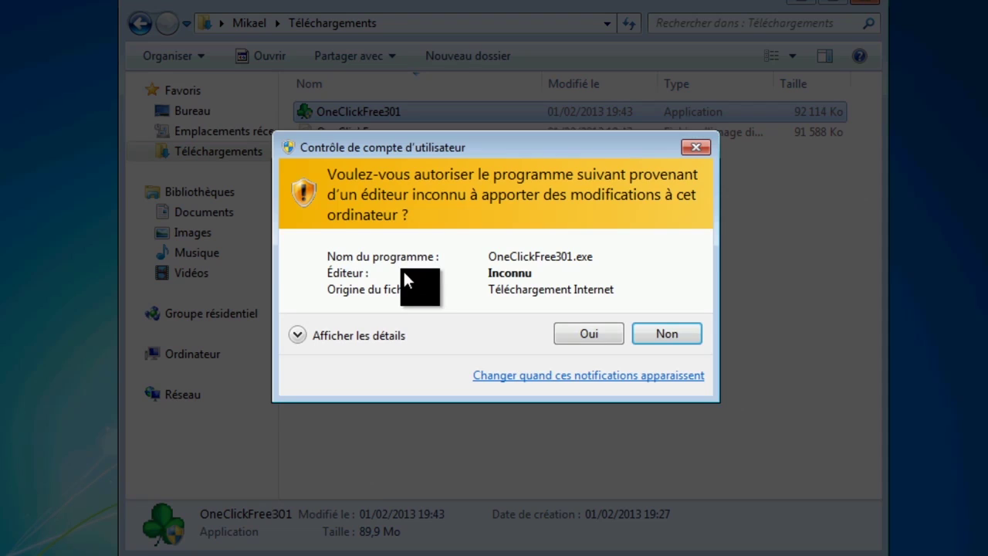
{"action": "left_click", "coordinate": [576, 326]}
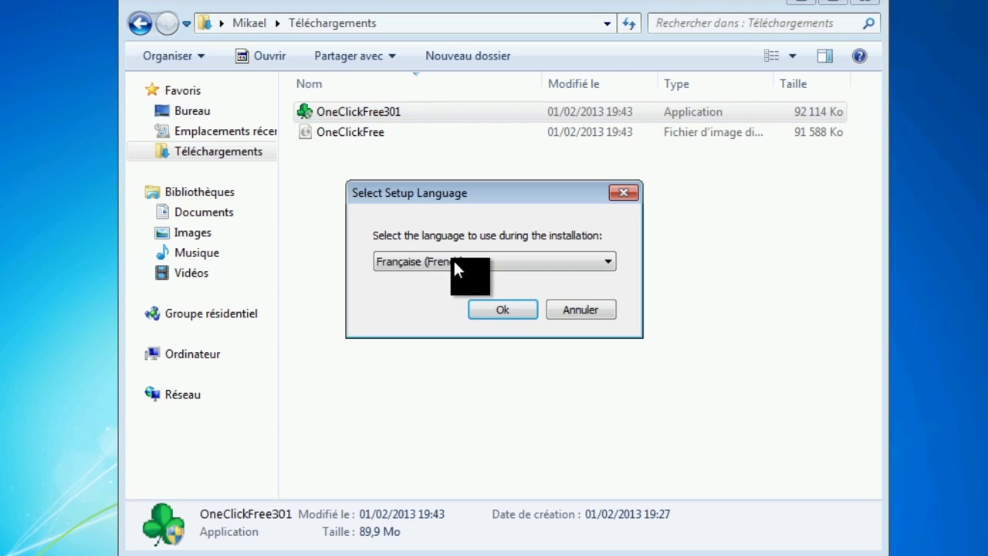
{"action": "left_click", "coordinate": [608, 261]}
{"action": "left_click", "coordinate": [609, 263]}
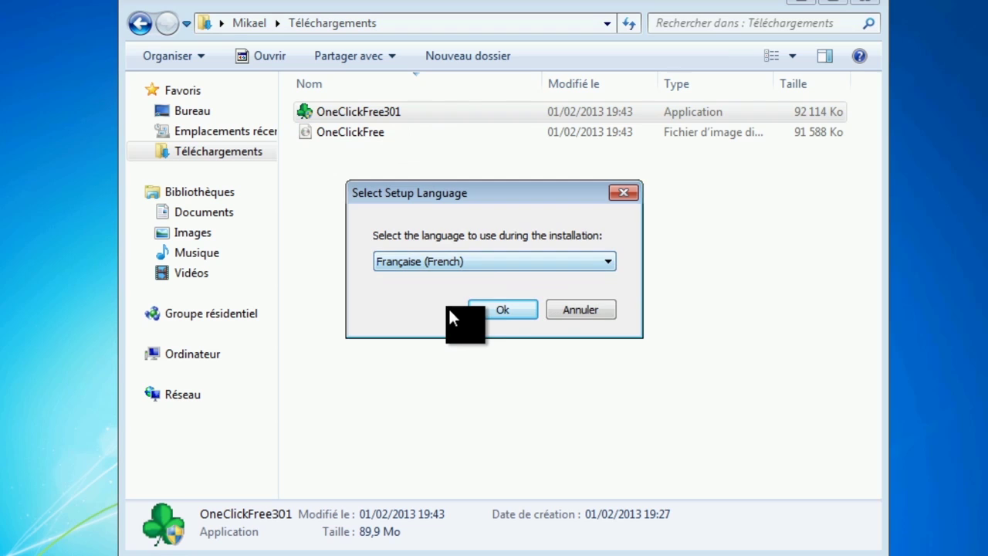
{"action": "left_click", "coordinate": [493, 308]}
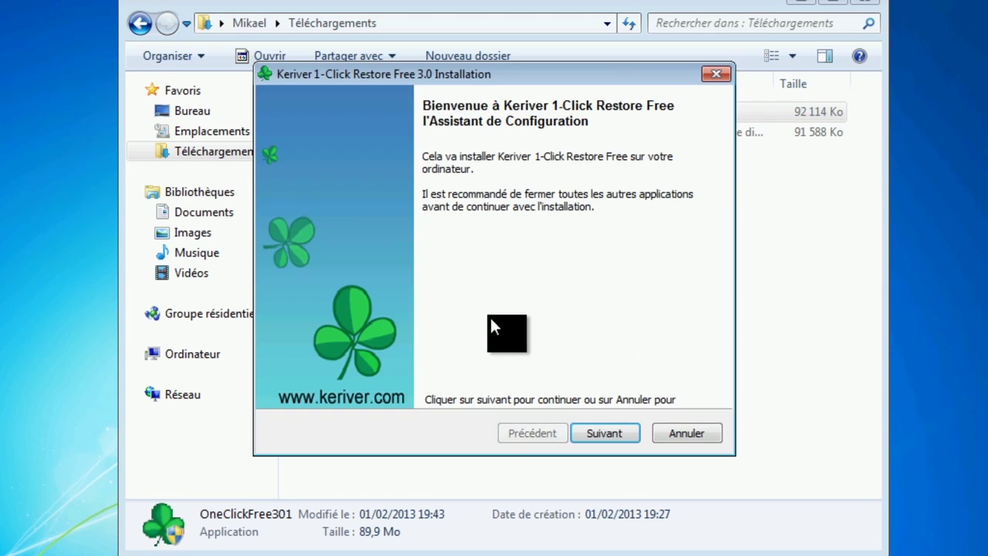
- Accept the licence agreement, install Keriver 1-Click Restore Free in the default folder, finish the setup and close the file window
{"action": "left_click", "coordinate": [610, 434]}
{"action": "left_click", "coordinate": [284, 367]}
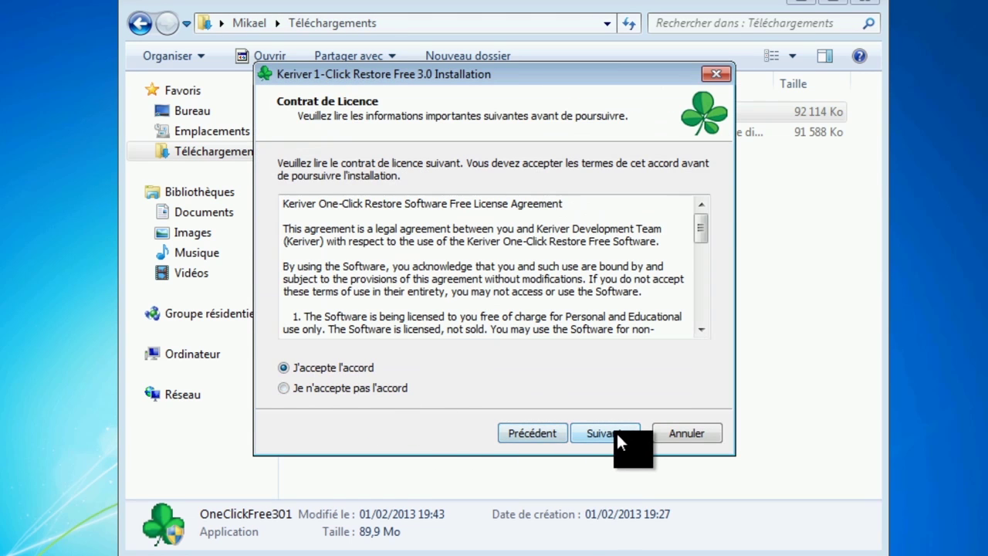
{"action": "left_click", "coordinate": [616, 433]}
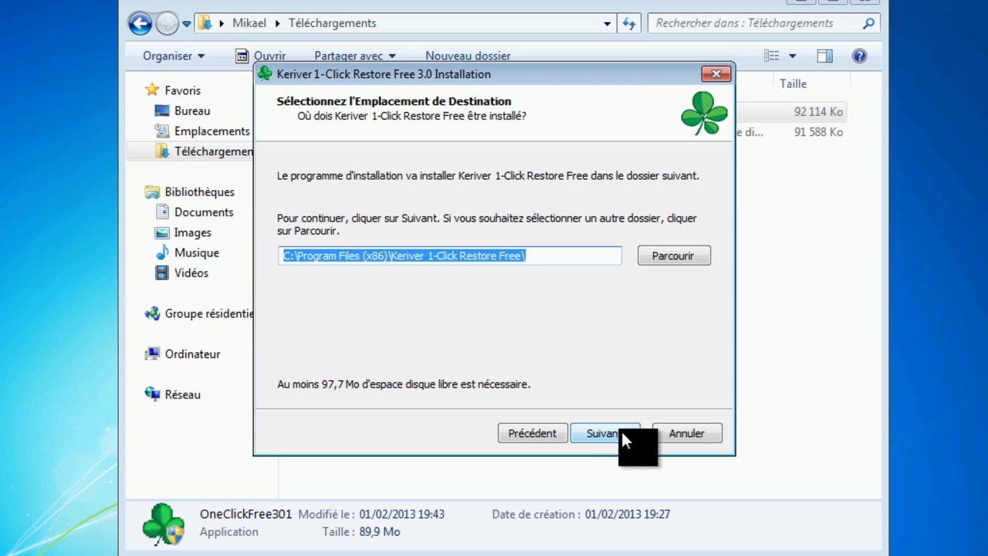
{"action": "left_click", "coordinate": [619, 431]}
{"action": "left_click", "coordinate": [607, 435]}
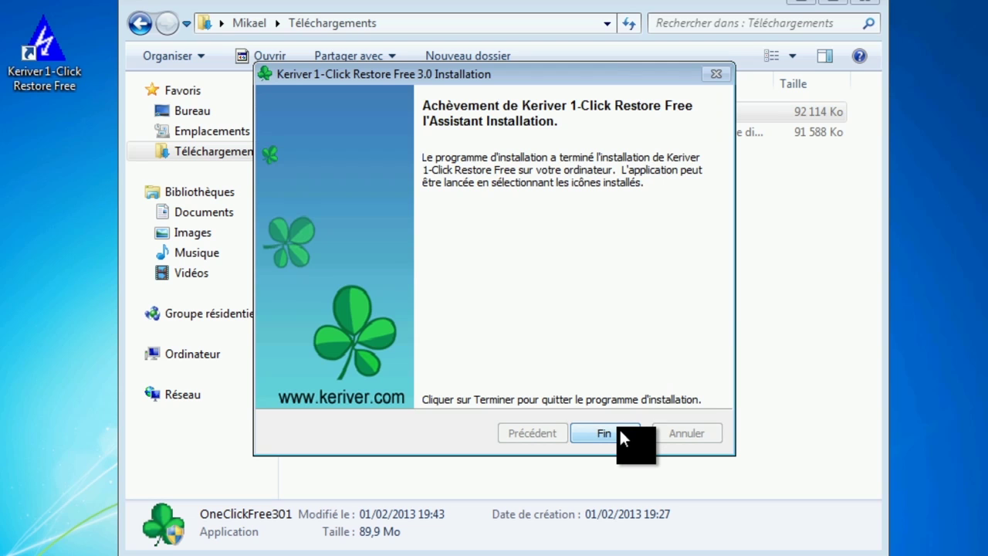
{"action": "left_click", "coordinate": [621, 434]}
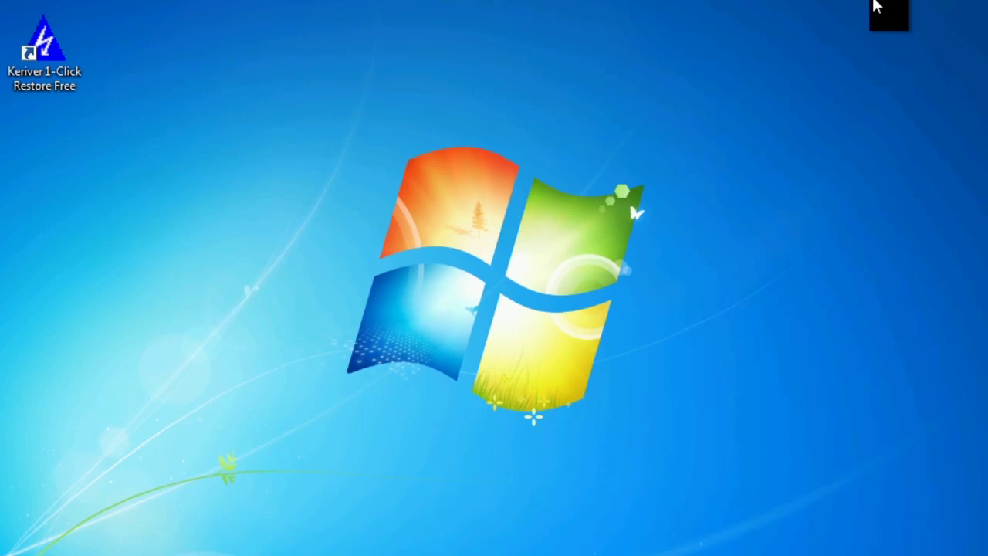
{"action": "left_click", "coordinate": [875, 5]}
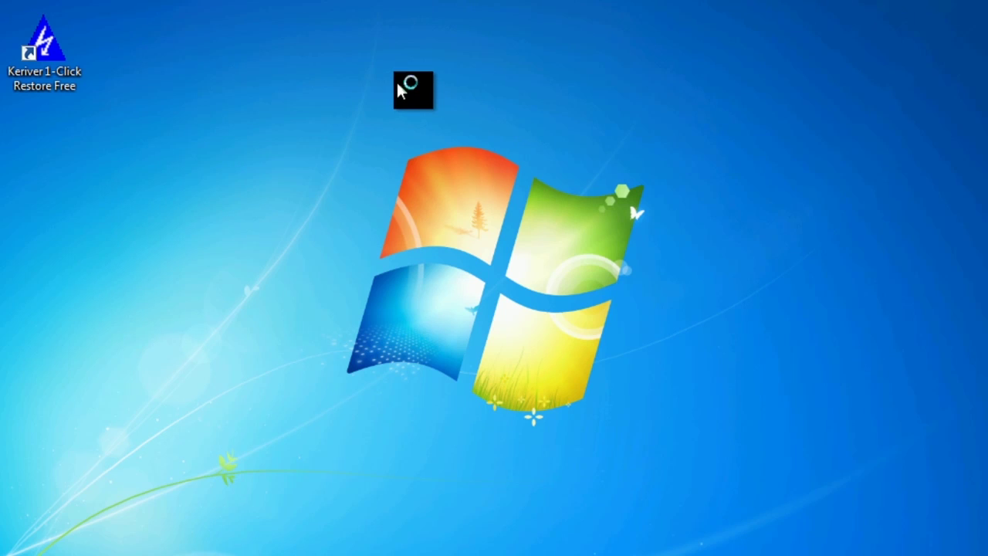
- Start Keriver 1-Click Restore Free, activate the recovery console with automatic drive choice, and take a snapshot of C: stored on E:
{"action": "double_click", "coordinate": [27, 33]}
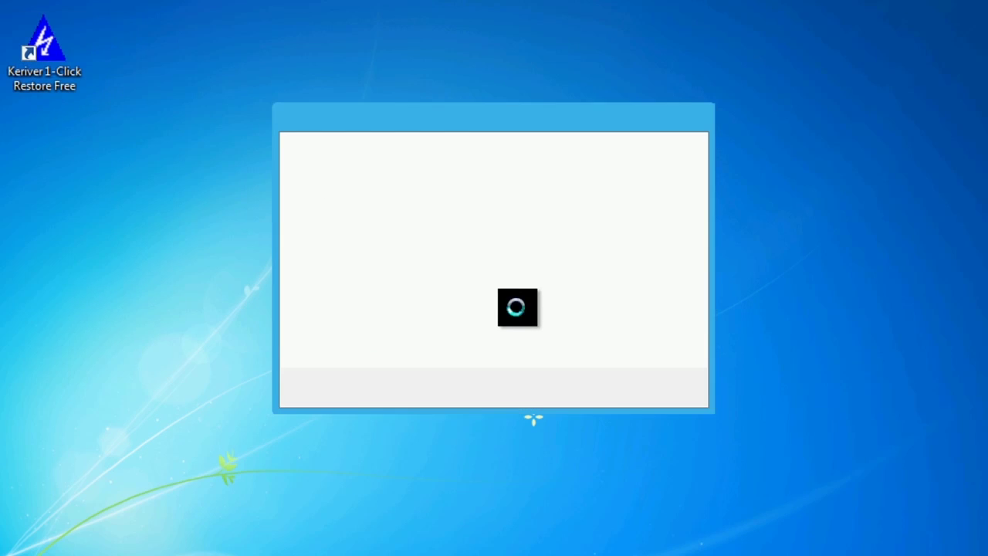
{"action": "left_click_drag", "start_coordinate": [509, 120], "coordinate": [532, 90]}
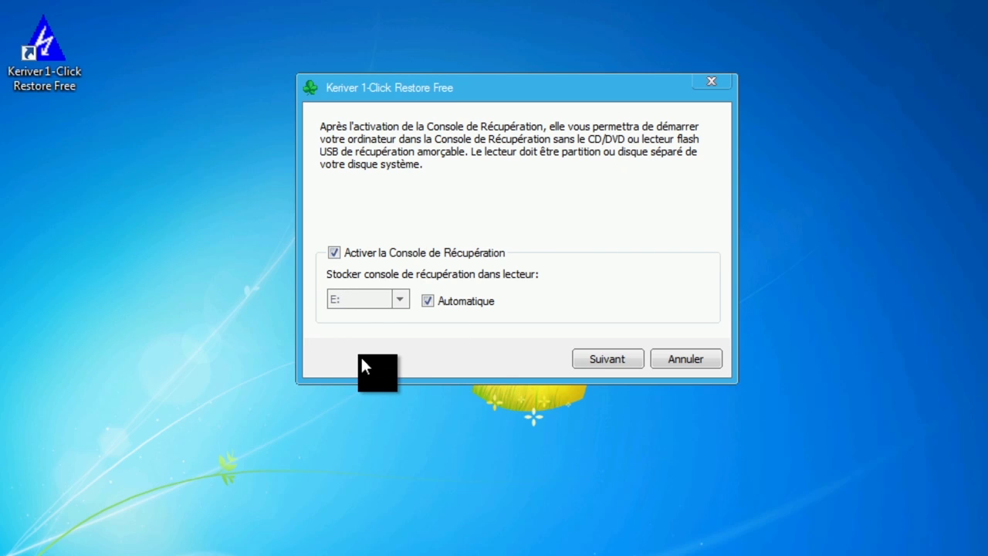
{"action": "left_click", "coordinate": [602, 357]}
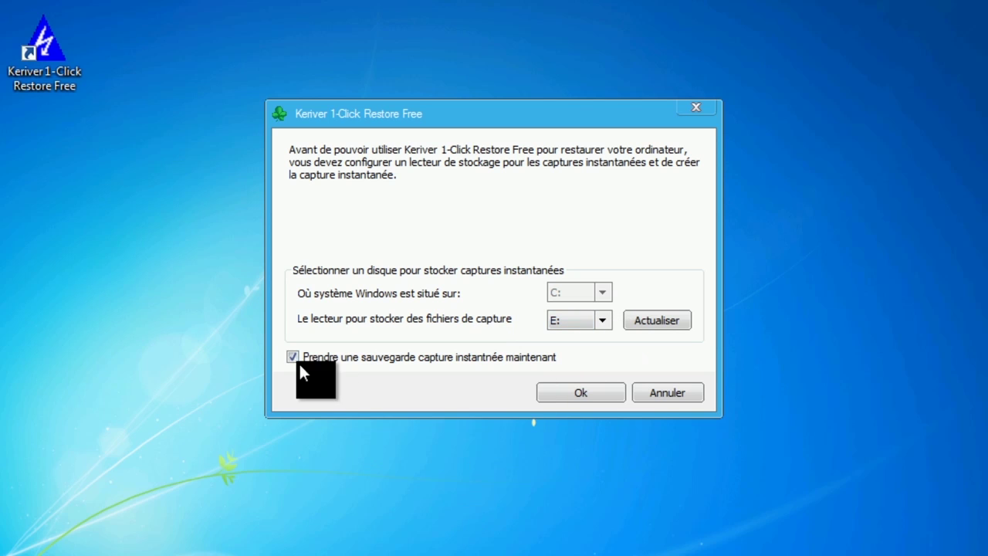
{"action": "left_click", "coordinate": [601, 392]}
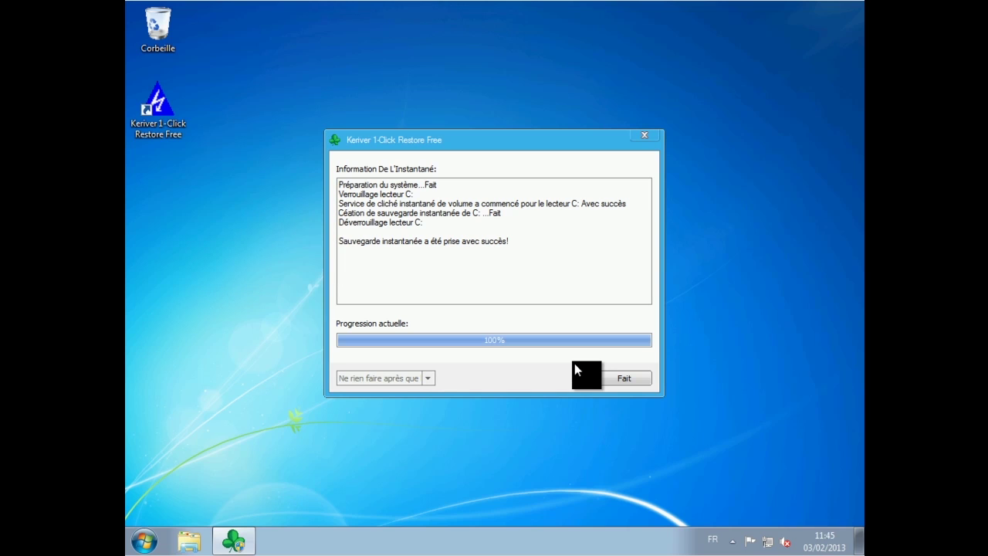
- Check the space on the C: and Recovery (E:) drives in Ordinateur, then minimise it and close the snapshot report
{"action": "key", "text": "super+e"}
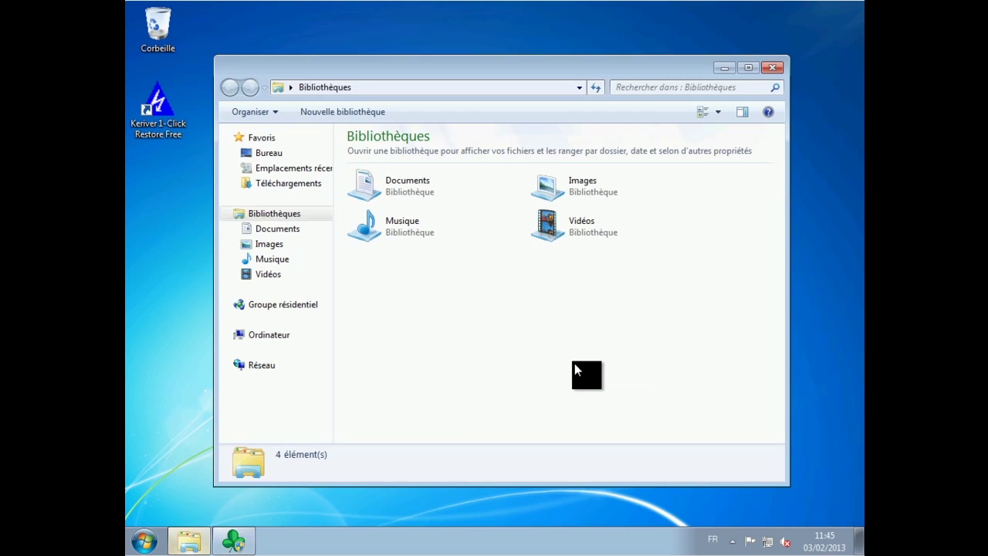
{"action": "left_click", "coordinate": [268, 334]}
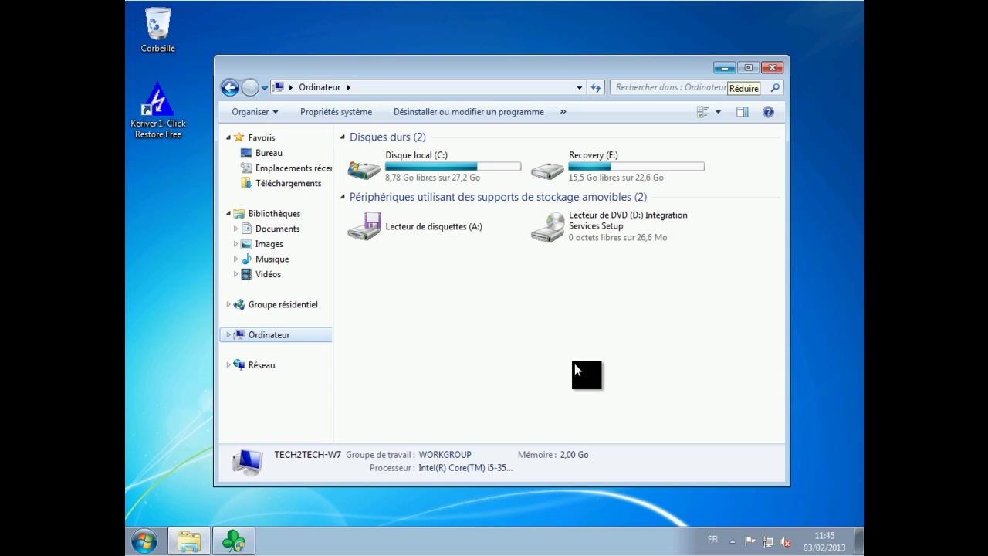
{"action": "left_click", "coordinate": [725, 68]}
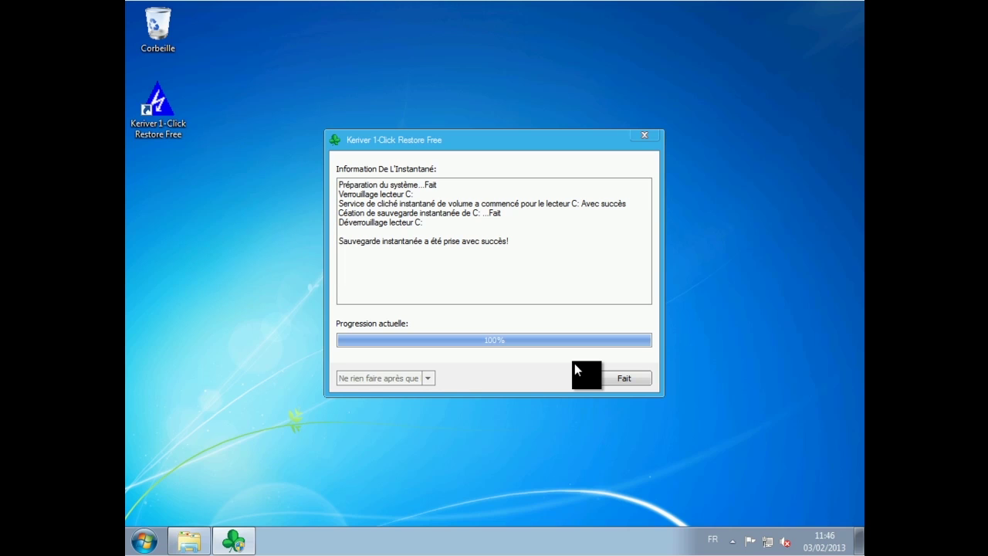
{"action": "key", "text": "Return"}
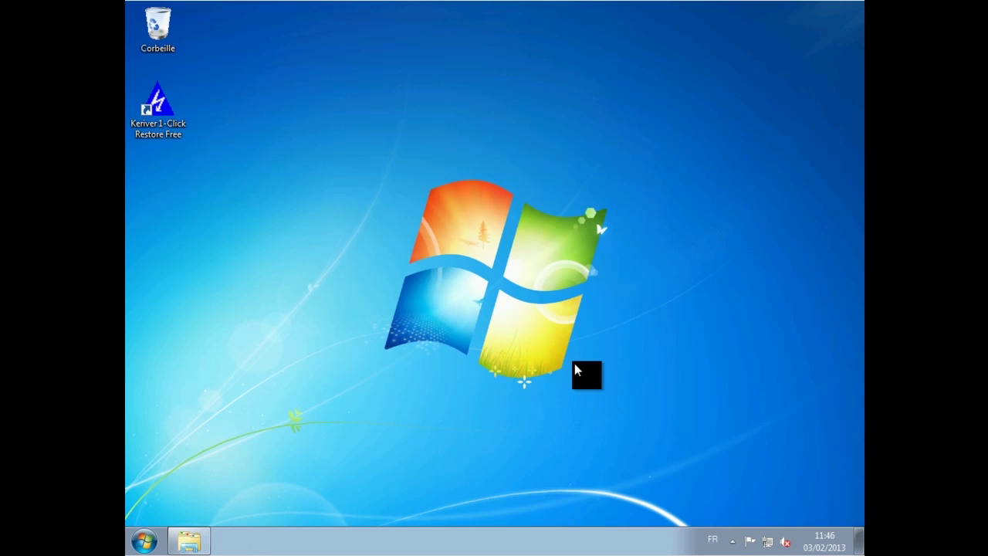
- Show the hidden notification-area programs, view the Keriver program's À Propos information and close it
{"action": "left_click", "coordinate": [733, 541]}
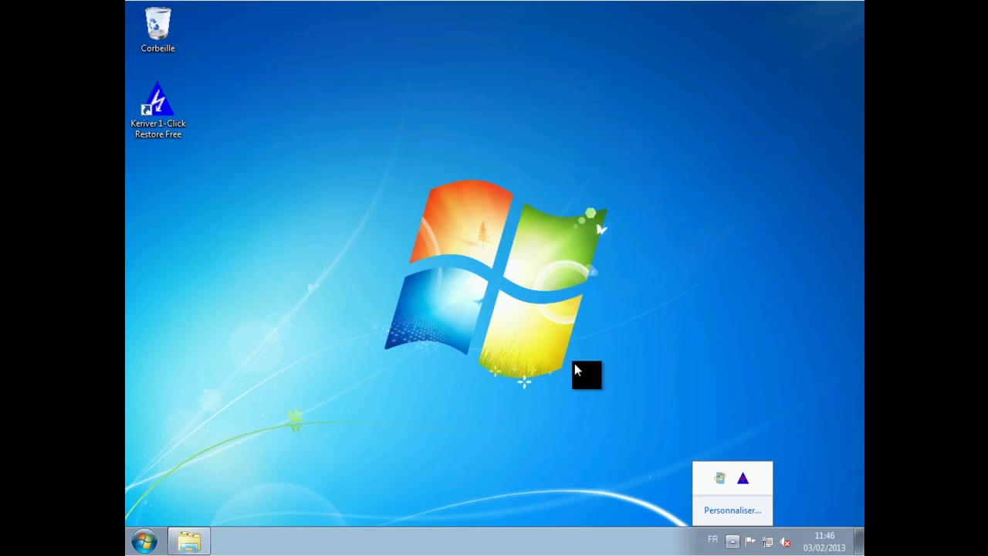
{"action": "left_click", "coordinate": [733, 541]}
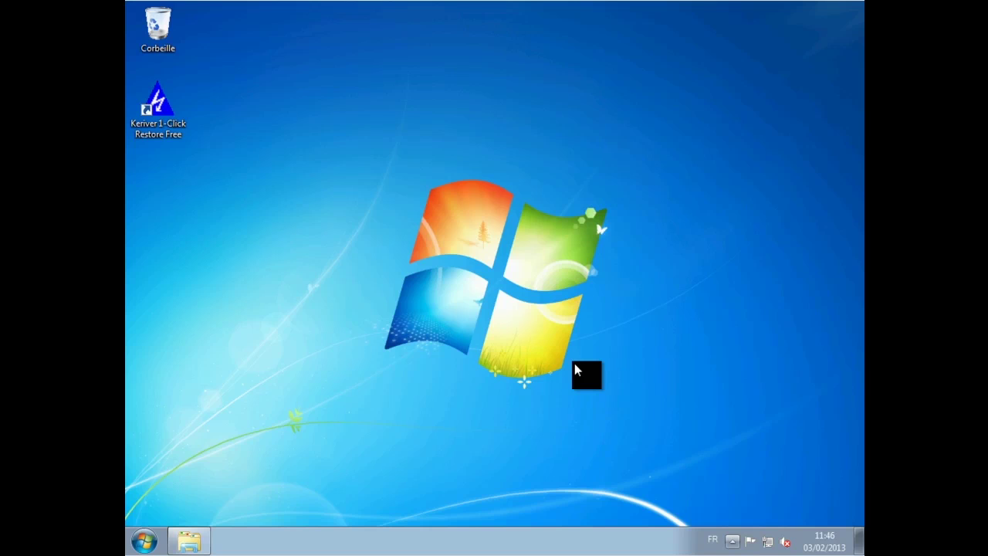
{"action": "left_click", "coordinate": [158, 108]}
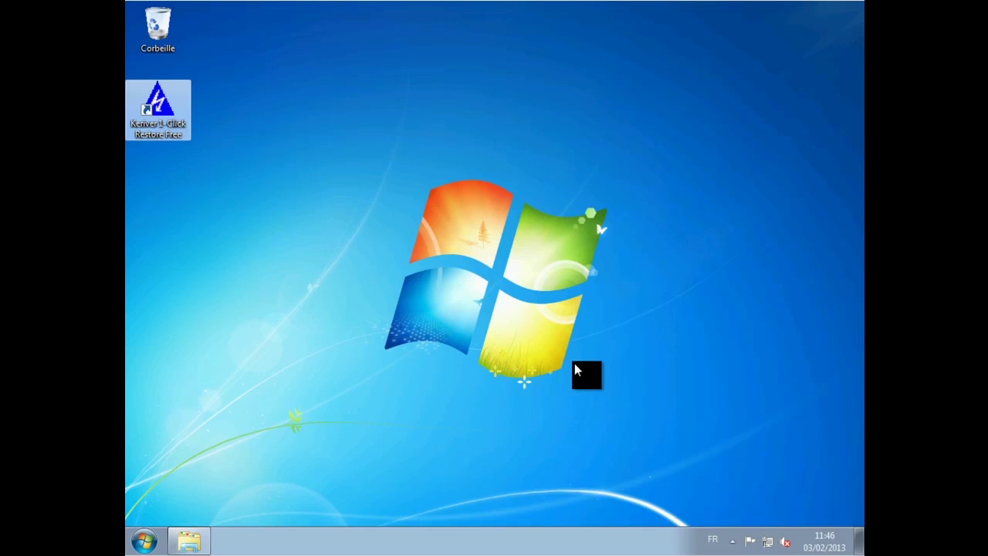
{"action": "left_click", "coordinate": [733, 542]}
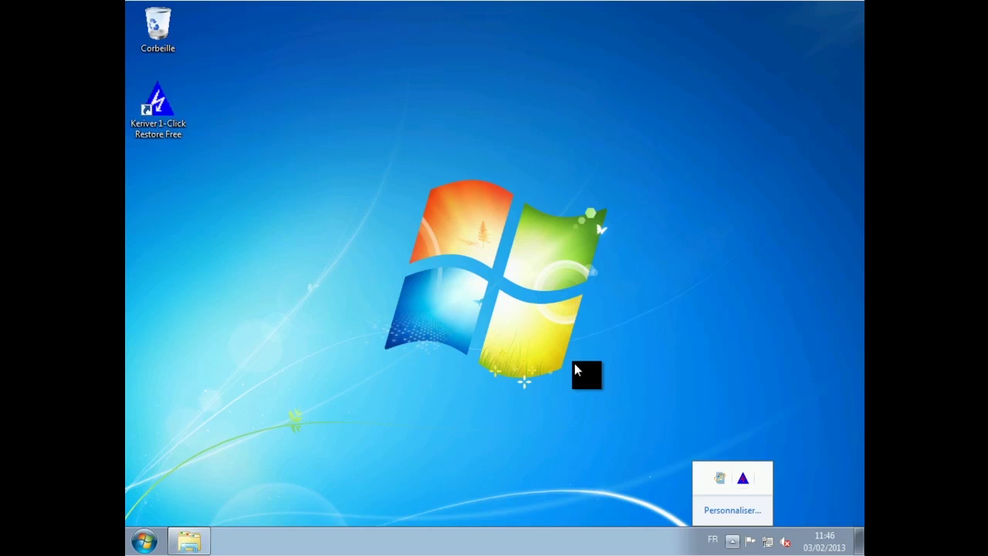
{"action": "right_click", "coordinate": [743, 478]}
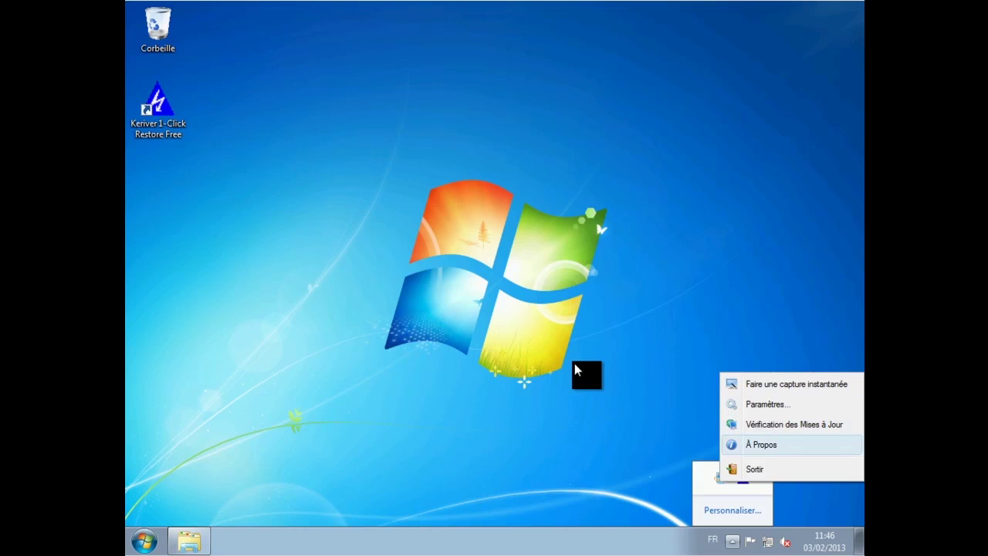
{"action": "left_click", "coordinate": [764, 445]}
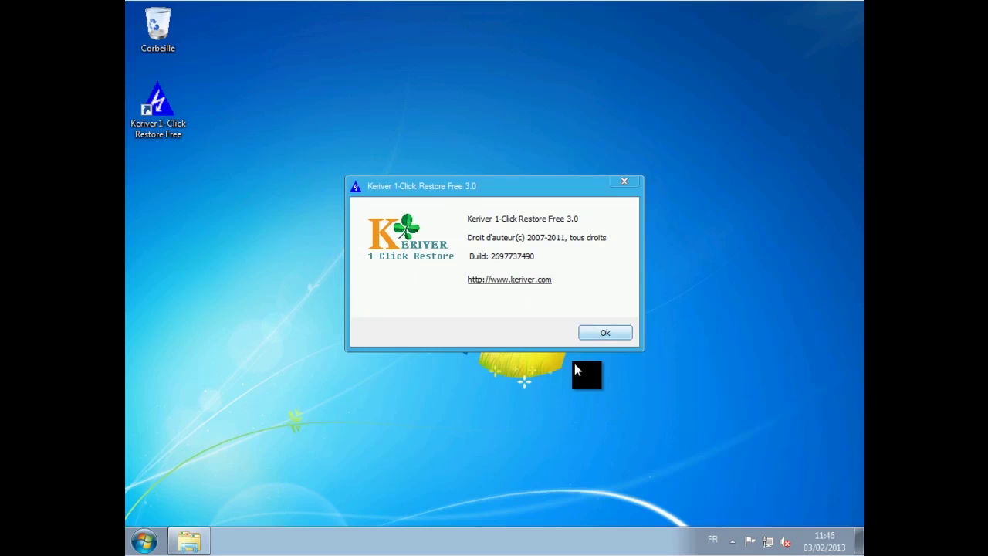
{"action": "key", "text": "Return"}
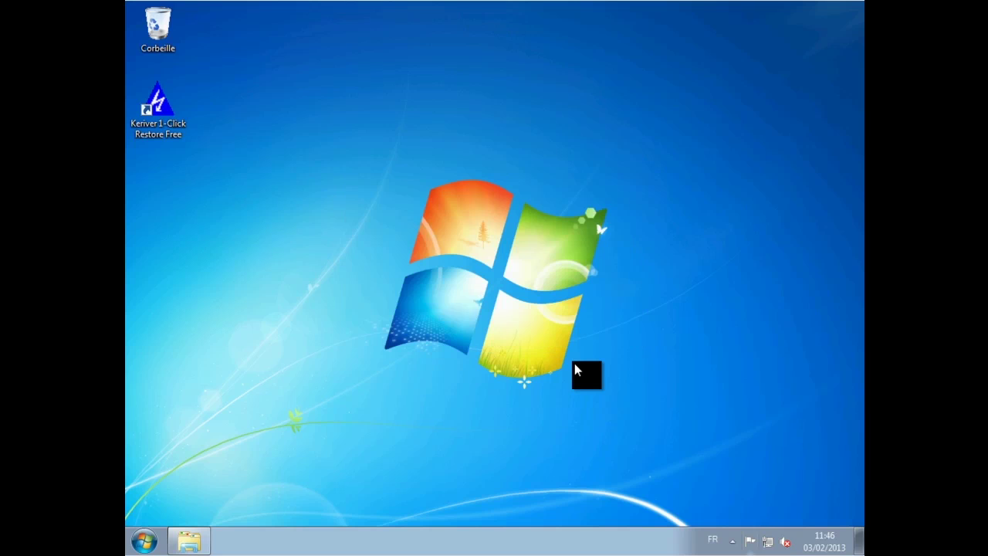
- Review the Keriver program's Paramètres for the recovery console, interface language and automatic startup, and close them unchanged
{"action": "left_click", "coordinate": [733, 541]}
{"action": "right_click", "coordinate": [743, 478]}
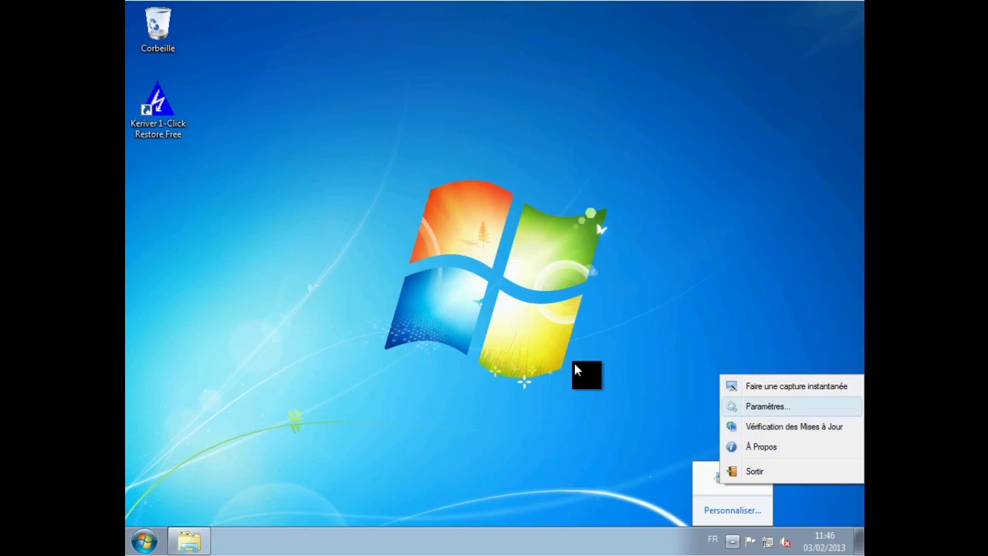
{"action": "left_click", "coordinate": [768, 406]}
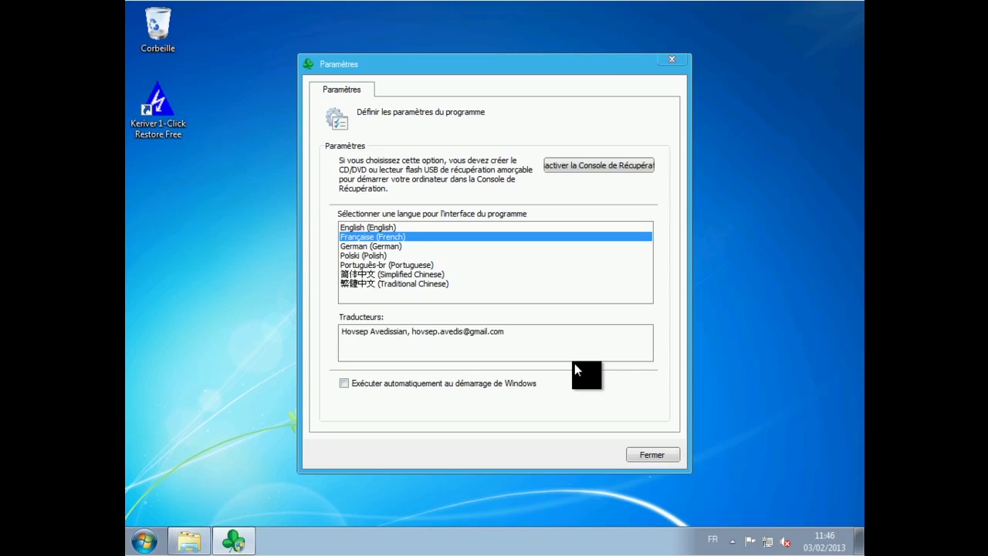
{"action": "key", "text": "alt+F4"}
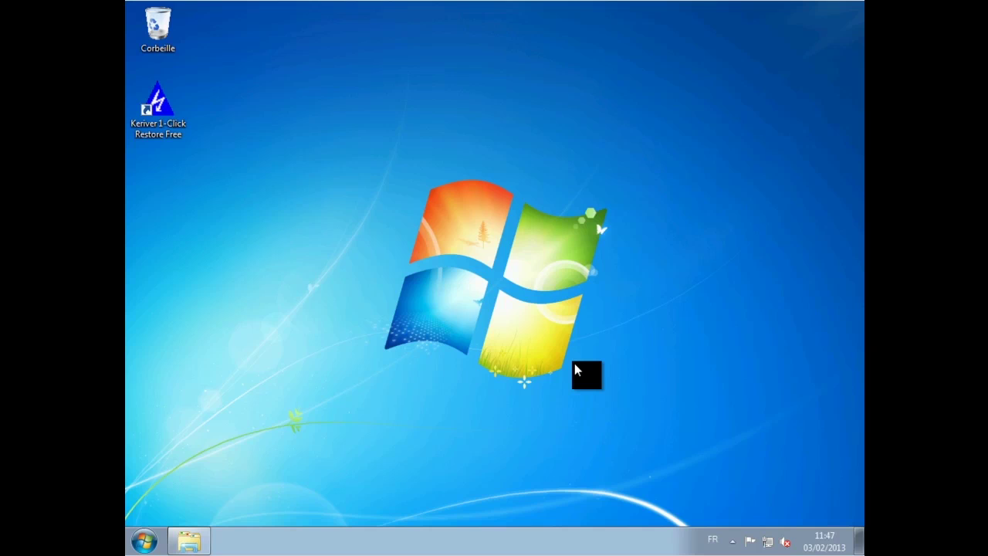
- Open the user's profile folder under Utilisateurs on Disque local (C:)
{"action": "key", "text": "super+e"}
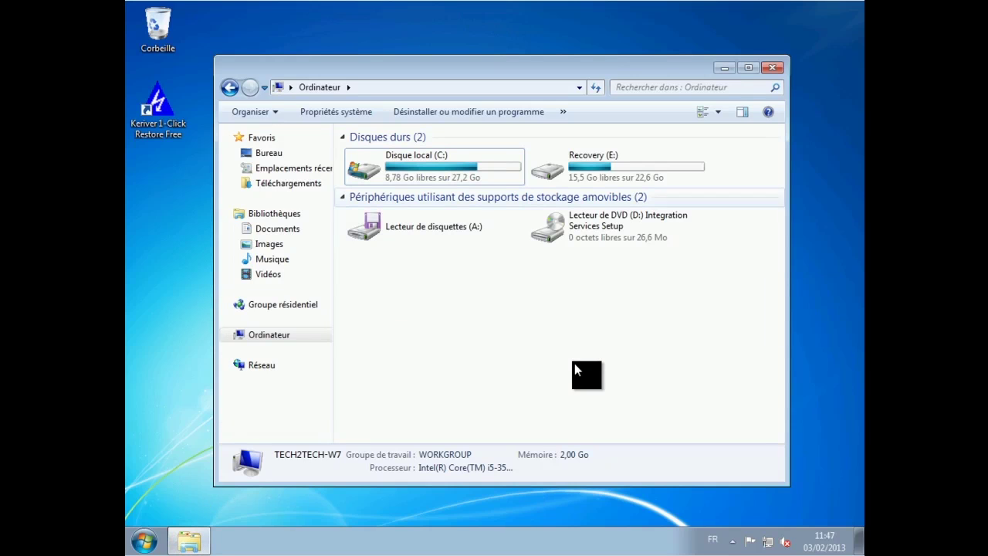
{"action": "key", "text": "Down"}
{"action": "key", "text": "Return"}
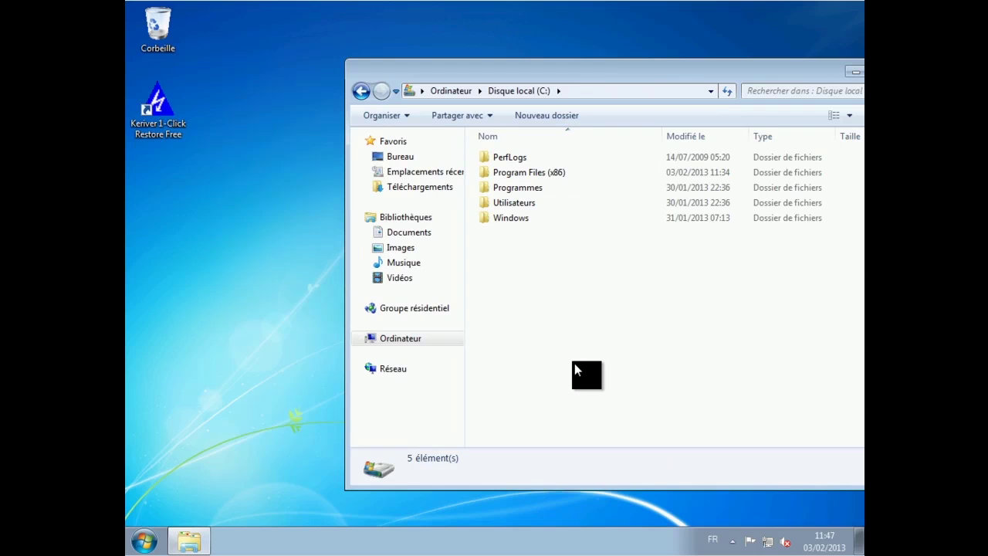
{"action": "left_click_drag", "start_coordinate": [218, 162], "coordinate": [145, 76]}
{"action": "left_click", "coordinate": [574, 362]}
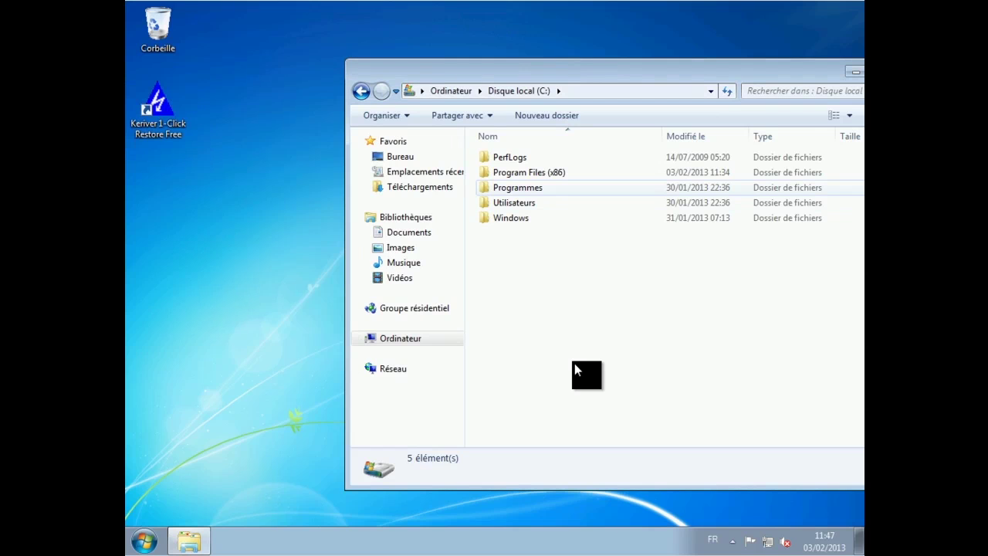
{"action": "double_click", "coordinate": [514, 202]}
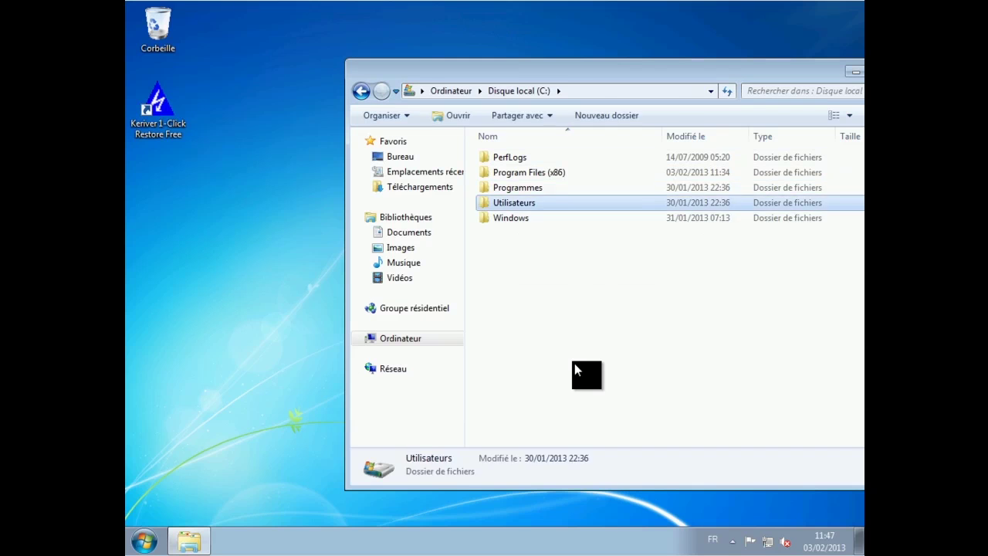
{"action": "double_click", "coordinate": [506, 156]}
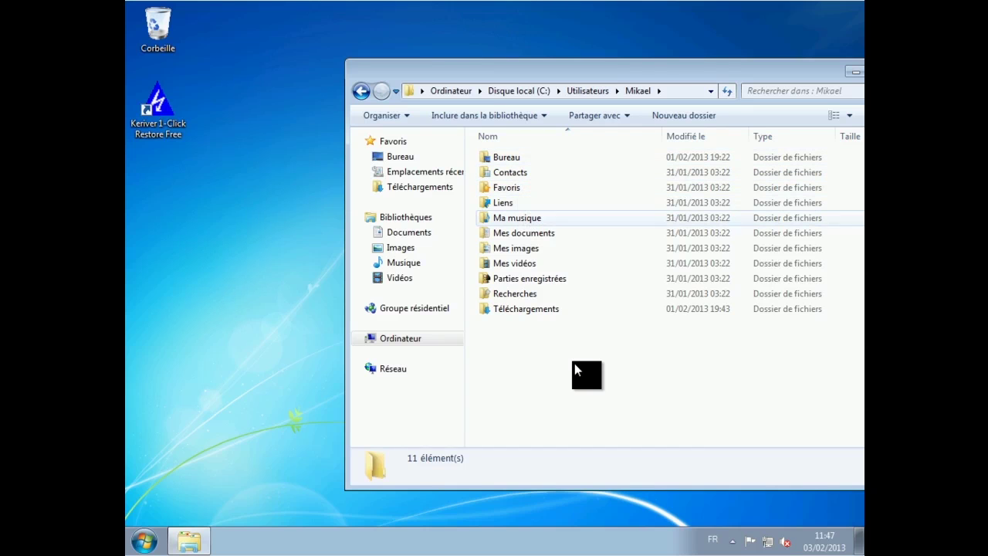
- Examine the contents of the Mes images folder and return to the profile folder
{"action": "left_click", "coordinate": [515, 248]}
{"action": "double_click", "coordinate": [516, 248]}
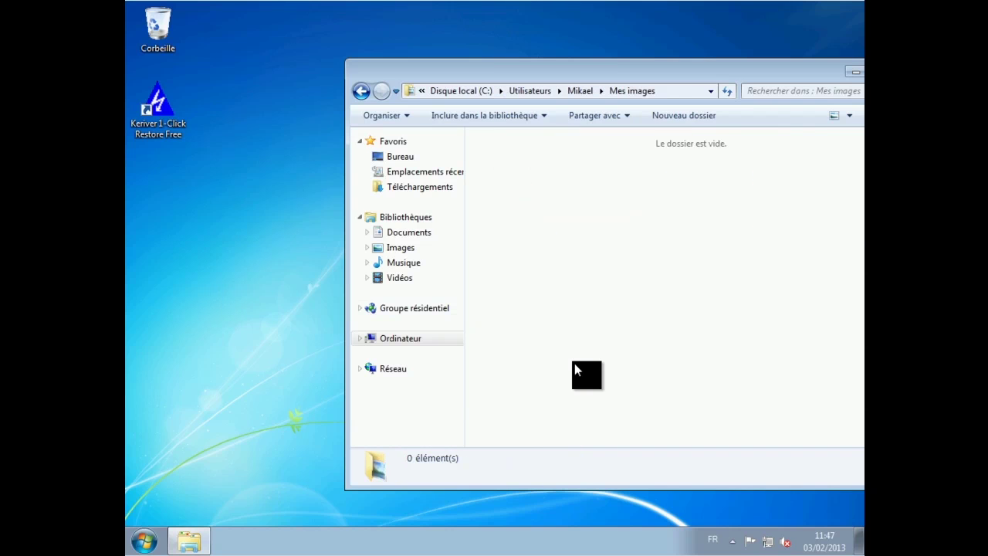
{"action": "key", "text": "BackSpace"}
{"action": "key", "text": "BackSpace"}
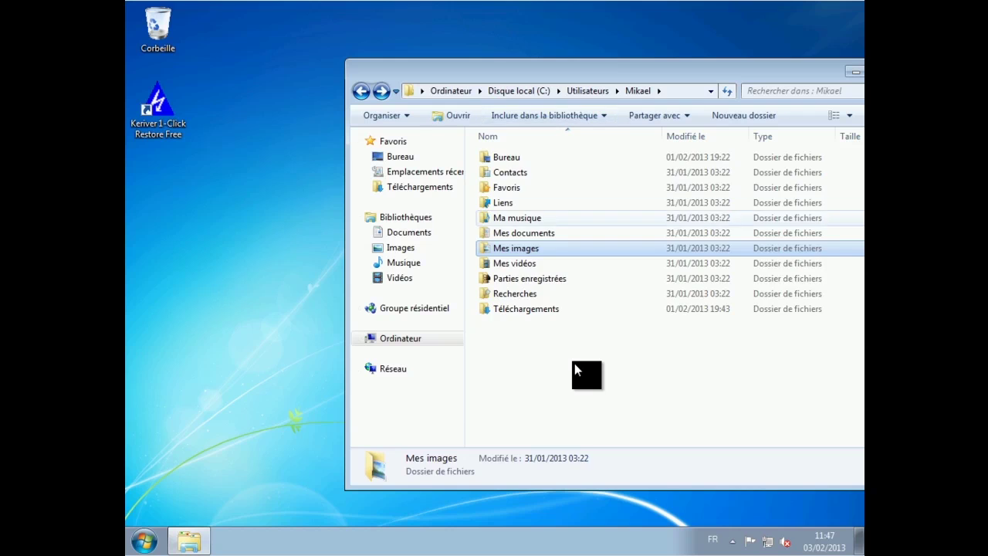
- Move the sample pictures Chrysanthème and Phare from the public Échantillons d'images folder to the desktop
{"action": "double_click", "coordinate": [505, 172]}
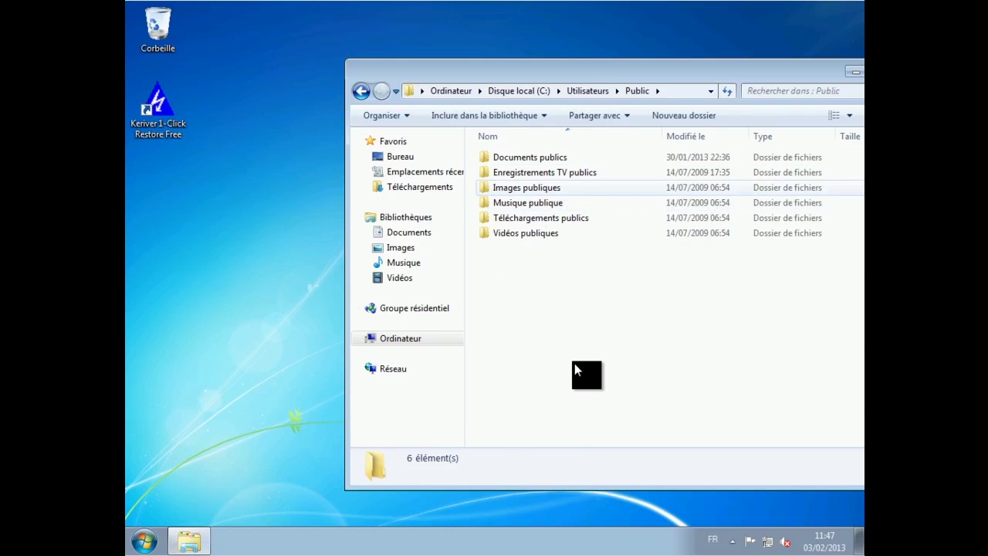
{"action": "double_click", "coordinate": [516, 187]}
{"action": "double_click", "coordinate": [513, 179]}
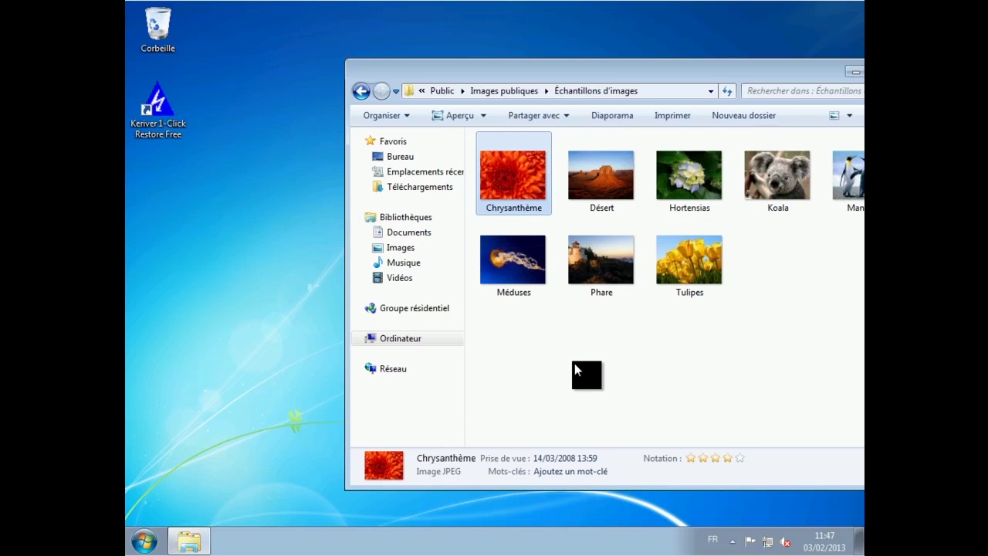
{"action": "left_click_drag", "start_coordinate": [513, 179], "coordinate": [225, 178]}
{"action": "left_click_drag", "start_coordinate": [513, 227], "coordinate": [225, 253]}
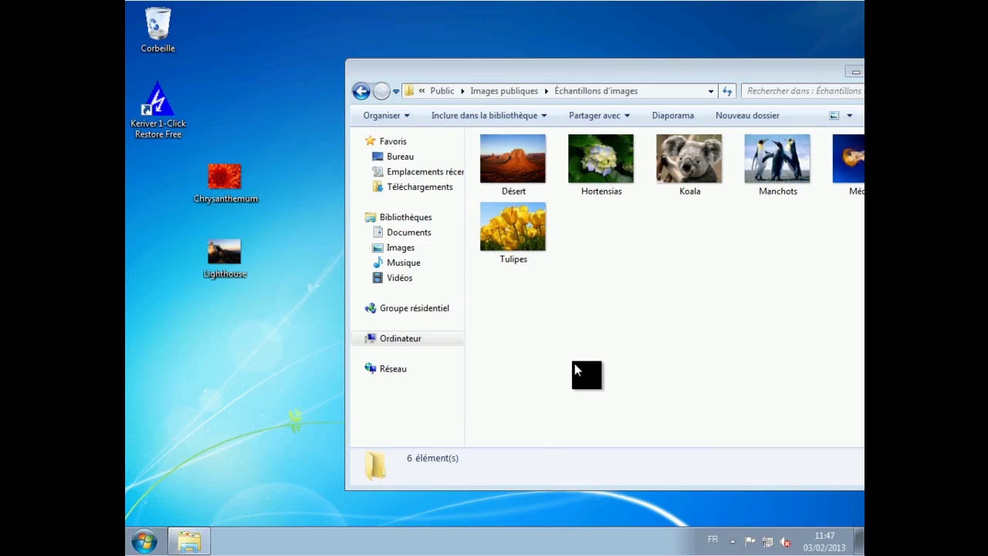
- Close the pictures folder window and restart Windows
{"action": "double_click", "coordinate": [357, 71]}
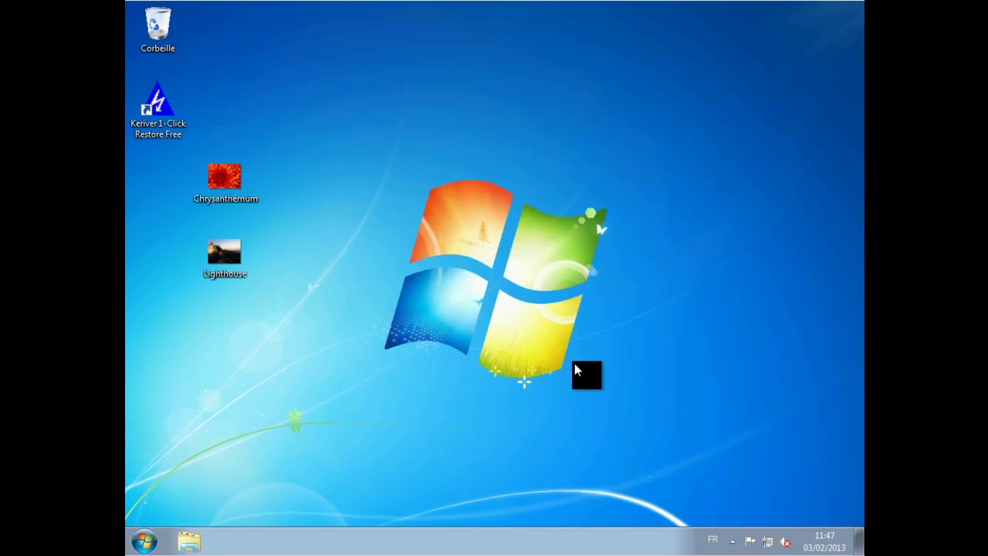
{"action": "left_click", "coordinate": [145, 541]}
{"action": "left_click", "coordinate": [404, 504]}
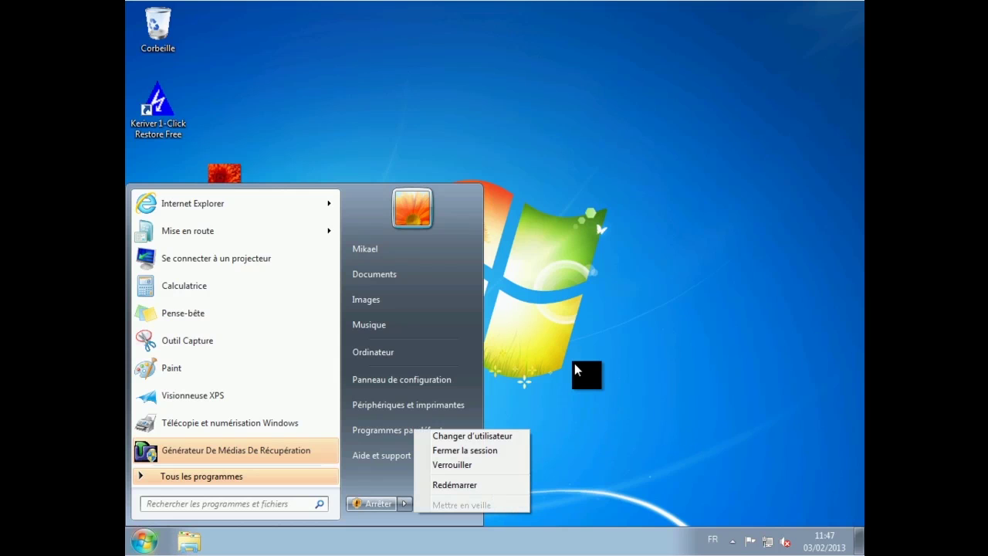
{"action": "left_click", "coordinate": [455, 485]}
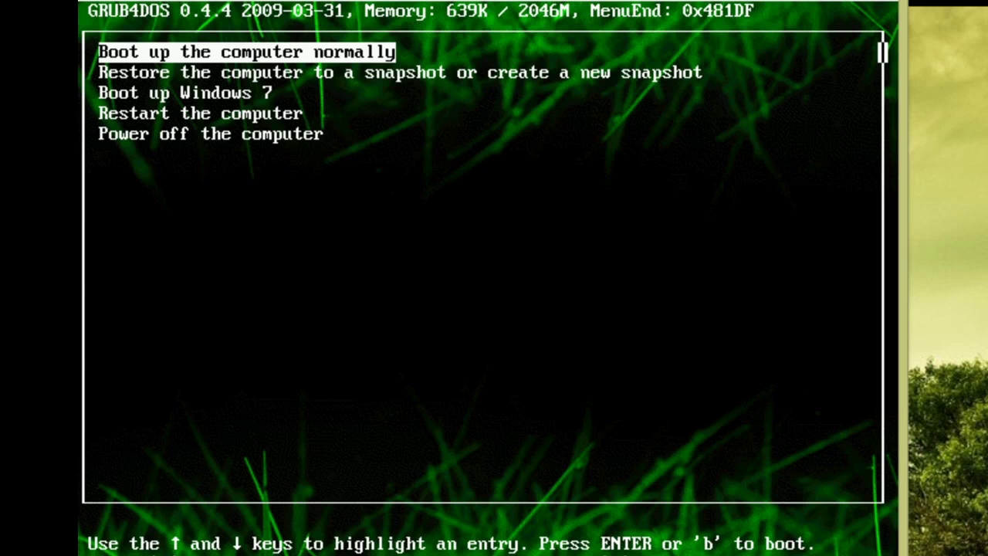
- Review the boot menu entries for normal startup, snapshot restore or creation, Windows 7 and computer restart, ending back on the first entry
{"action": "key", "text": "Down"}
{"action": "key", "text": "Up"}
{"action": "key", "text": "Down"}
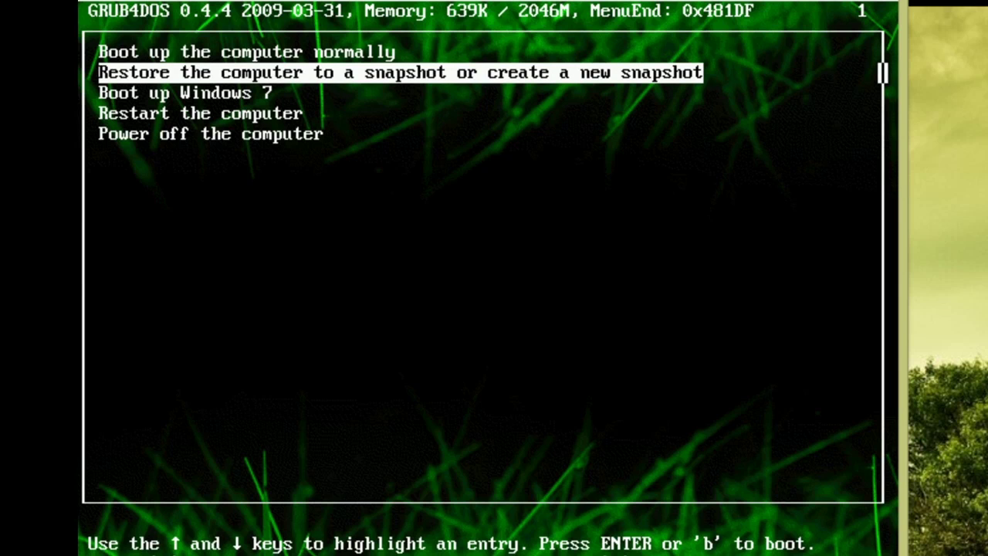
{"action": "key", "text": "Down"}
{"action": "key", "text": "Up"}
{"action": "key", "text": "Down"}
{"action": "key", "text": "Down"}
{"action": "key", "text": "Down"}
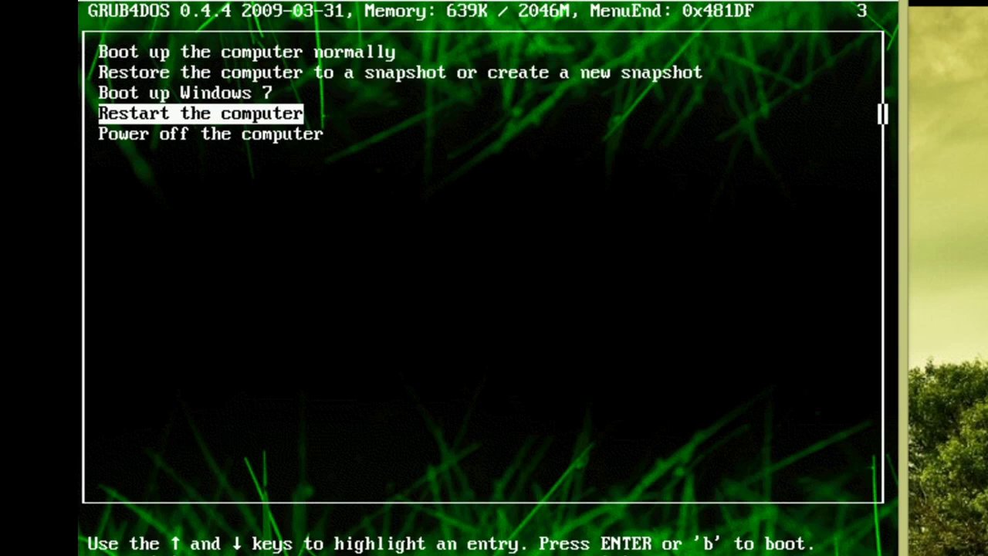
{"action": "key", "text": "Up"}
{"action": "key", "text": "Up"}
{"action": "key", "text": "Up"}
{"action": "key", "text": "Up"}
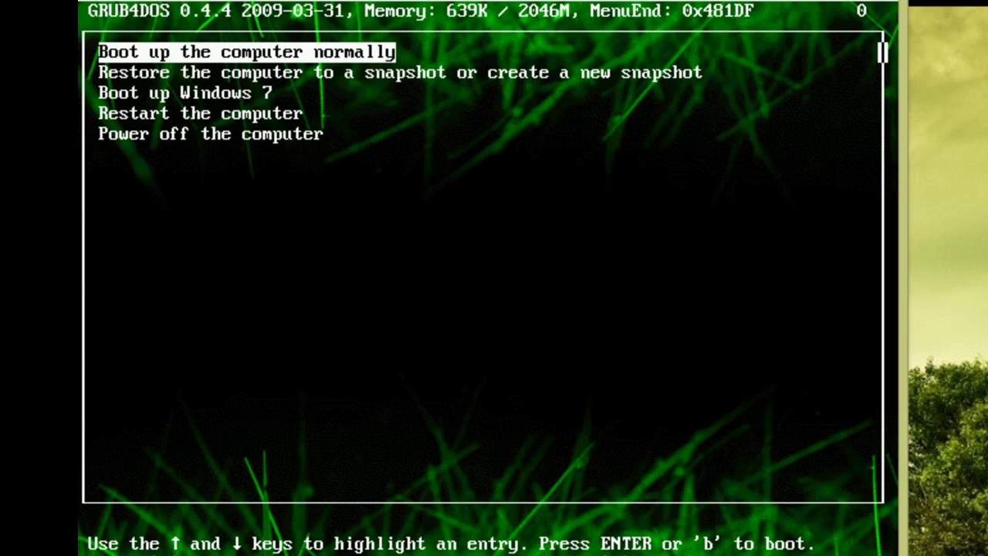
- Insert the OneClickFree.iso image from Téléchargements into the virtual machine's DVD drive
{"action": "left_click", "coordinate": [220, 1]}
{"action": "mouse_move", "coordinate": [309, 1]}
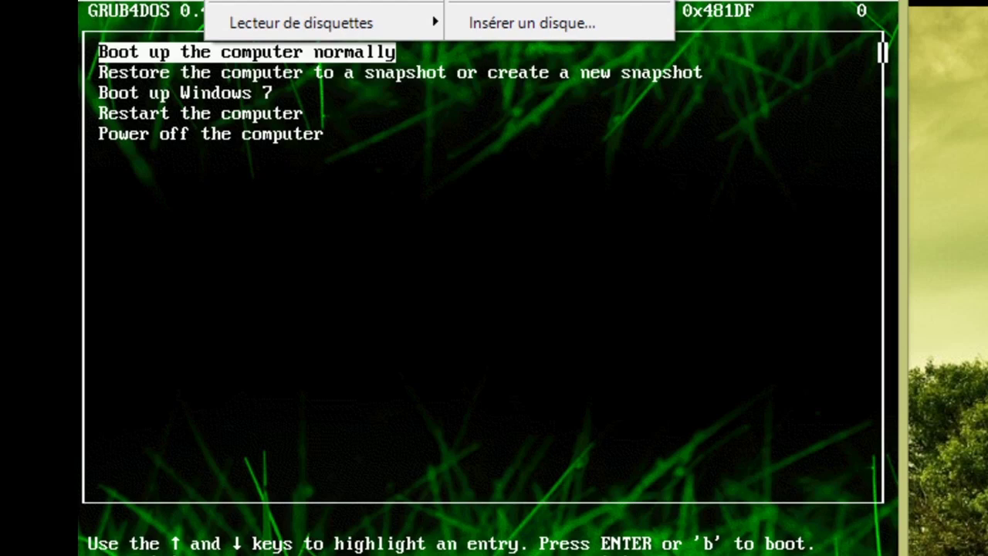
{"action": "left_click", "coordinate": [531, 22]}
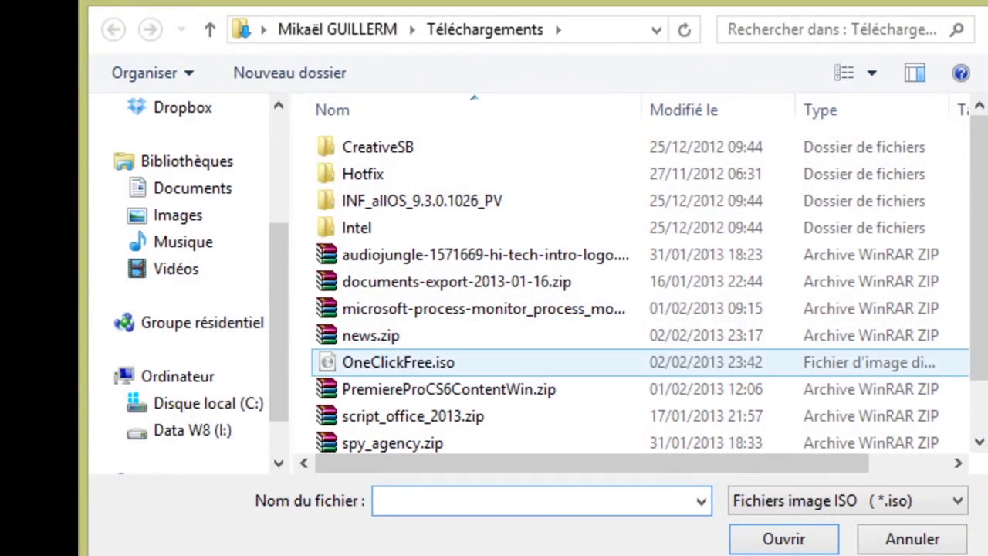
{"action": "double_click", "coordinate": [397, 363]}
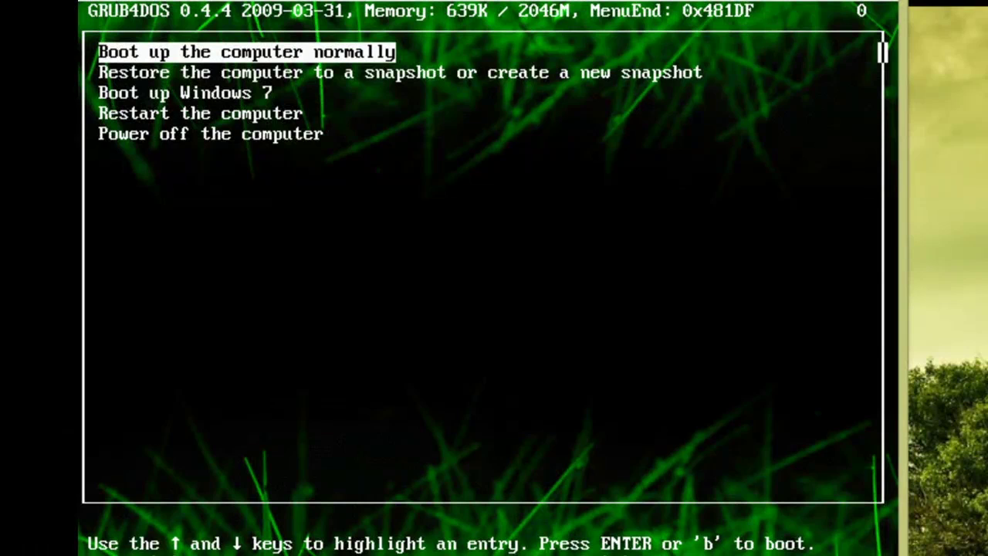
- Reset the virtual machine and boot it from the inserted recovery disc
{"action": "left_click", "coordinate": [336, 1]}
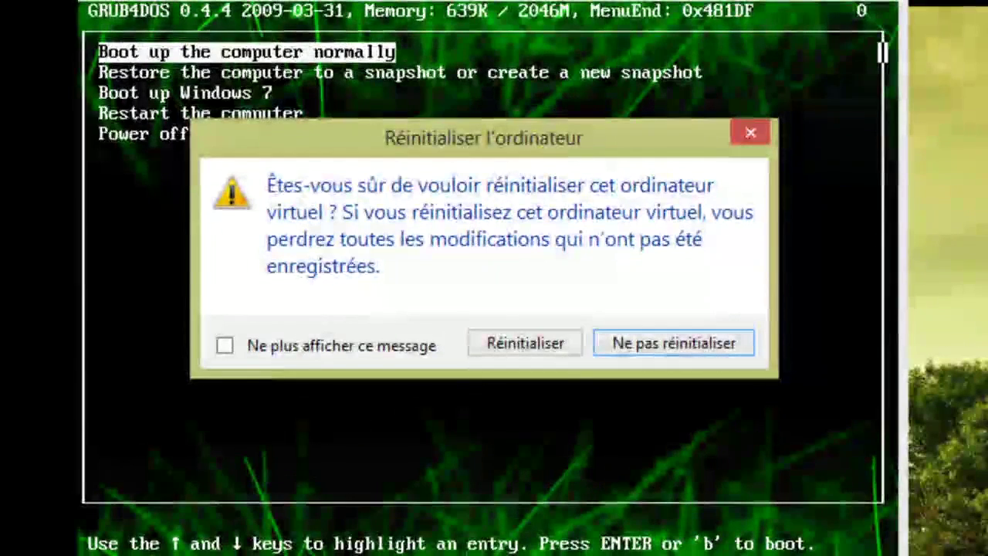
{"action": "left_click", "coordinate": [525, 342]}
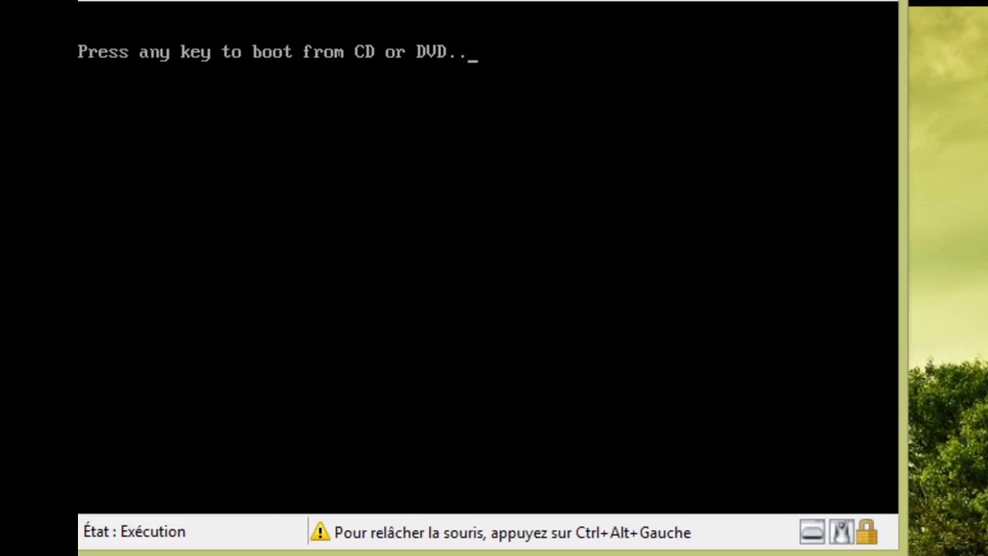
{"action": "key", "text": "Return"}
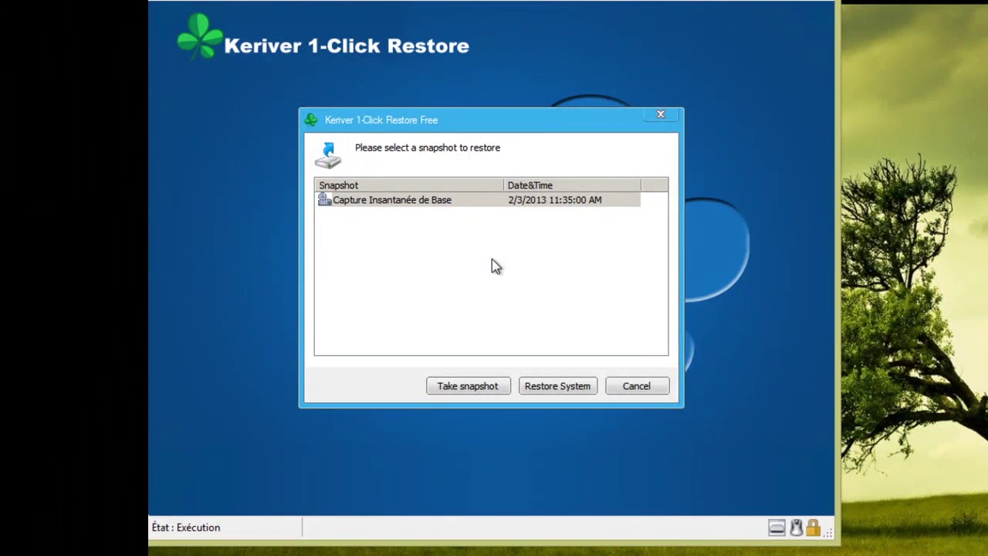
- Restore the system from the Capture Insantanée de Base snapshot, accepting the overwrite of the system drive, and start Windows normally
{"action": "left_click", "coordinate": [448, 200]}
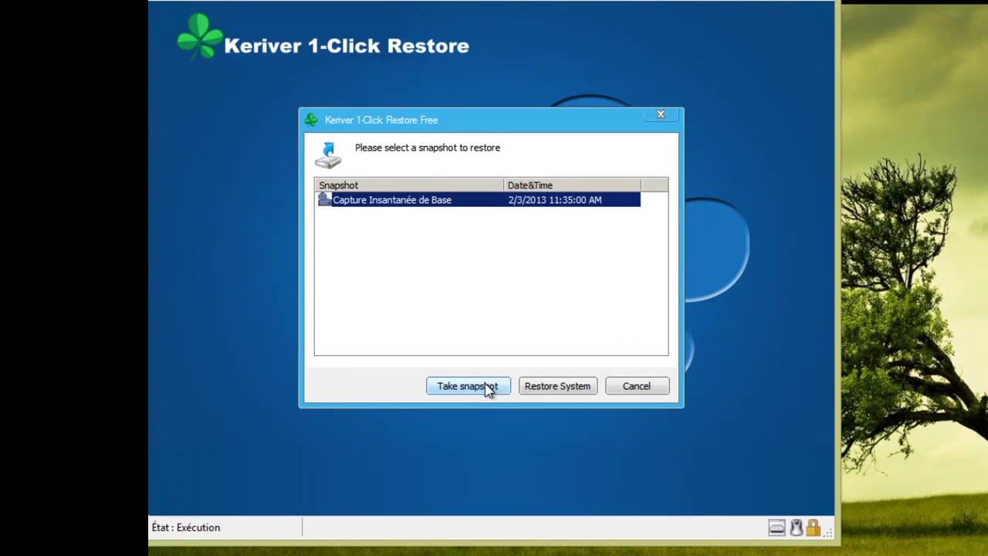
{"action": "left_click", "coordinate": [568, 390]}
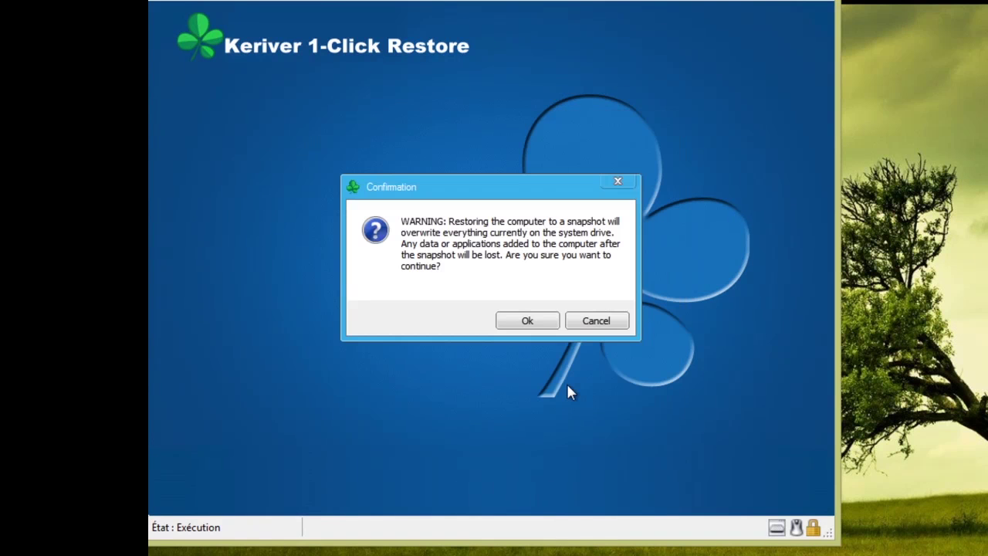
{"action": "left_click", "coordinate": [546, 323]}
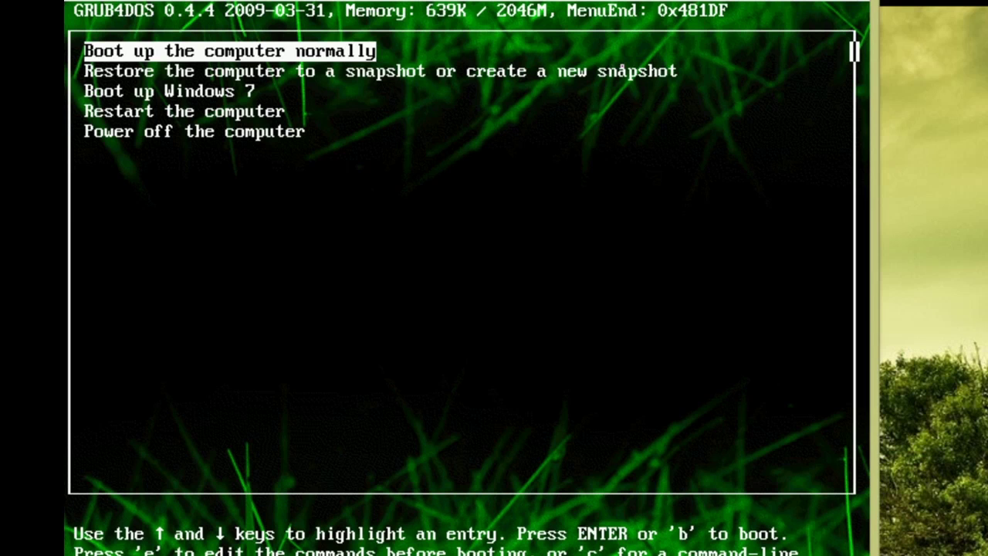
{"action": "key", "text": "Return"}
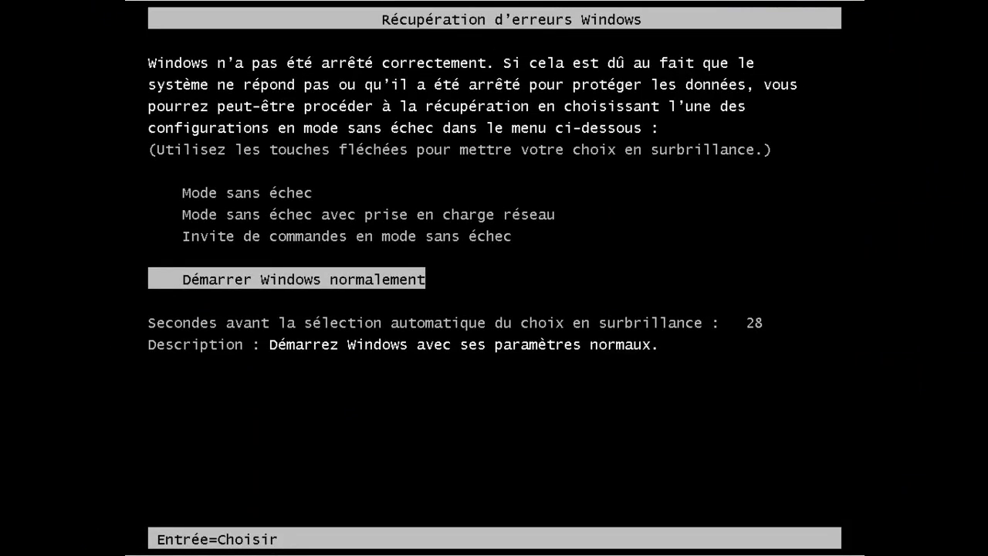
{"action": "key", "text": "Return"}
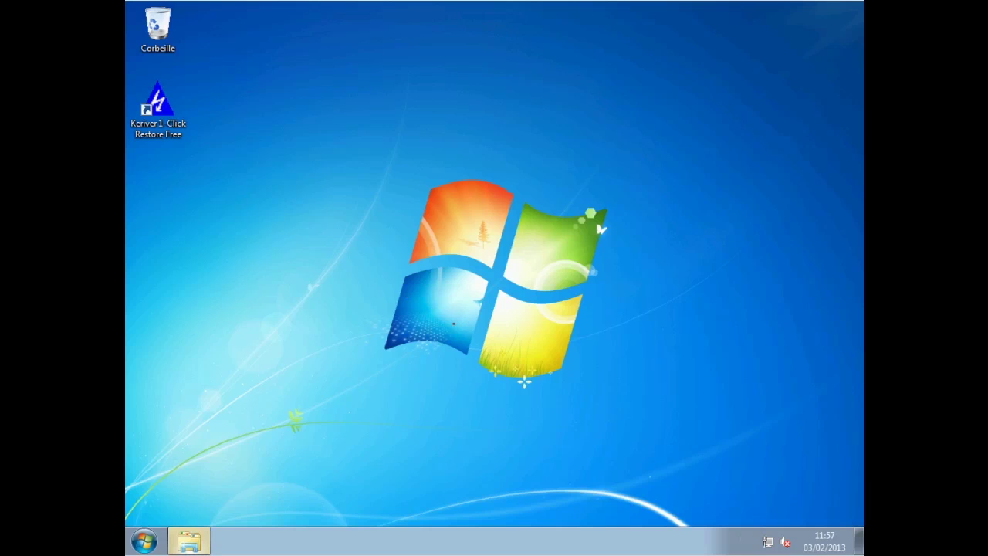
- Open the Keriver 1-Click Backup Folder on the Recovery (E:) drive
{"action": "left_click", "coordinate": [189, 540]}
{"action": "left_click", "coordinate": [270, 304]}
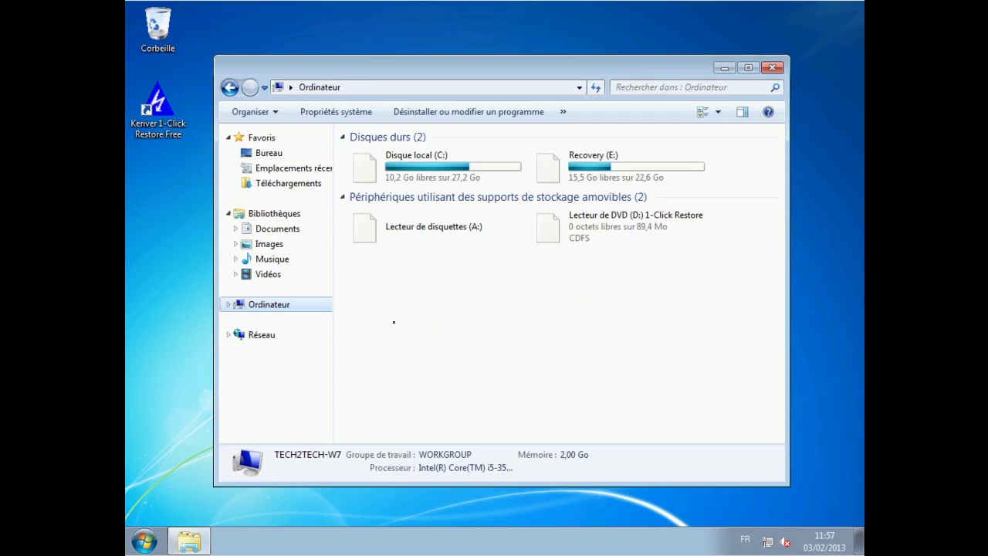
{"action": "left_click", "coordinate": [602, 167]}
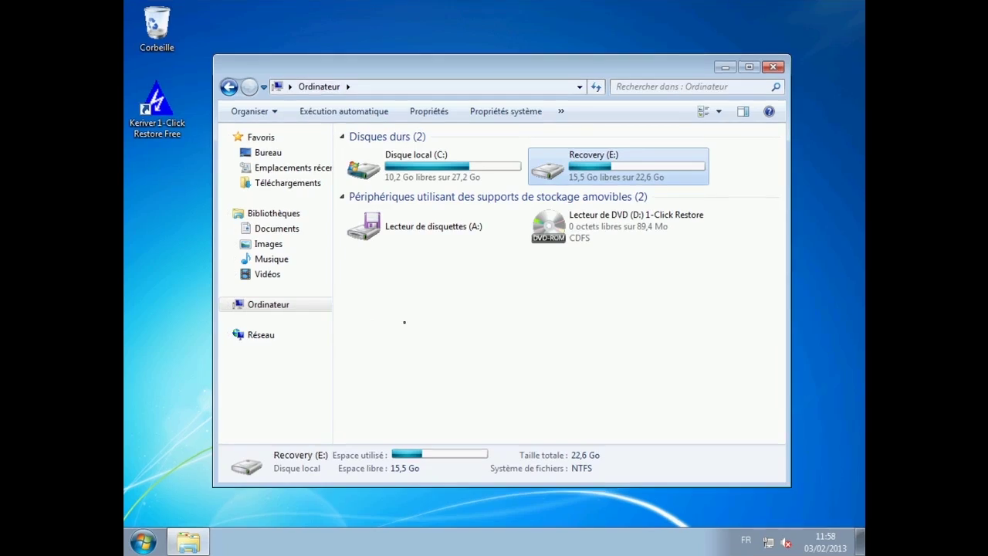
{"action": "key", "text": "Return"}
{"action": "key", "text": "Down"}
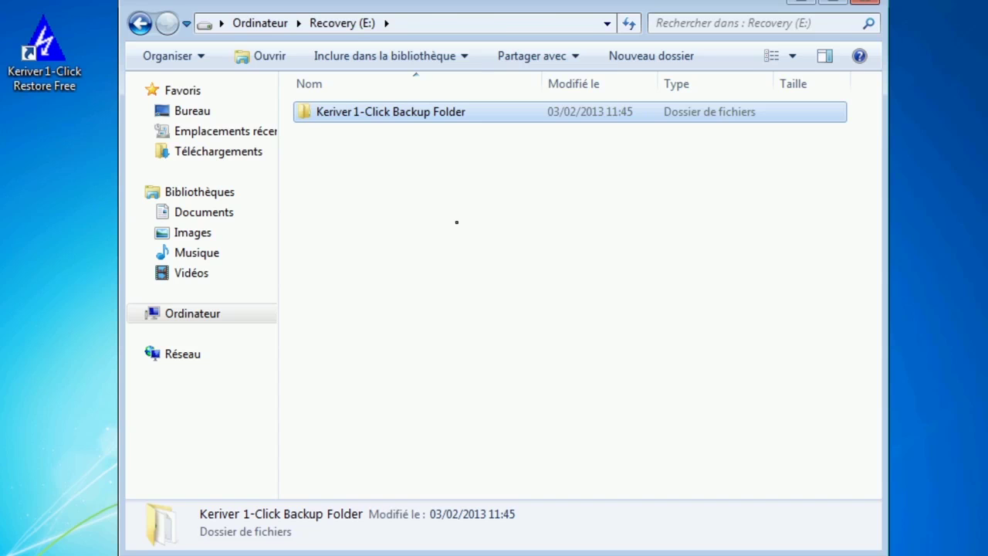
{"action": "key", "text": "Return"}
- Examine the zhbackup0 and zhbackup1 backup files and the actions available for zhbackup0, without applying any
{"action": "key", "text": "End"}
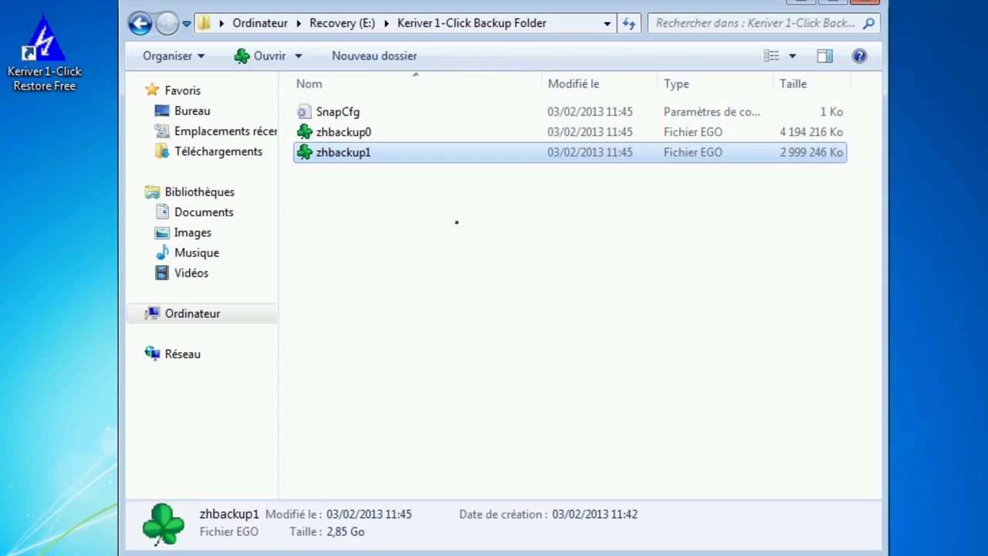
{"action": "key", "text": "Up"}
{"action": "key", "text": "Down"}
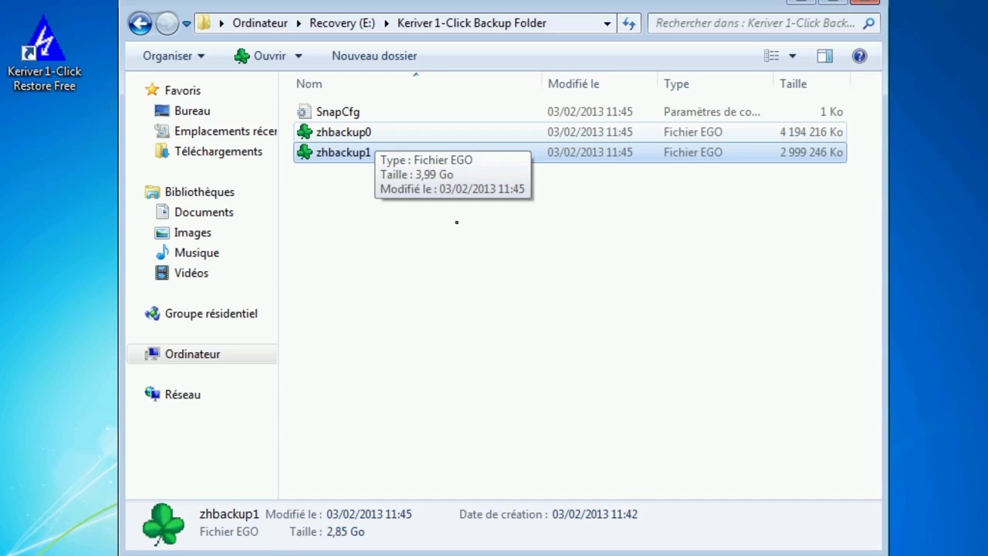
{"action": "key", "text": "Up"}
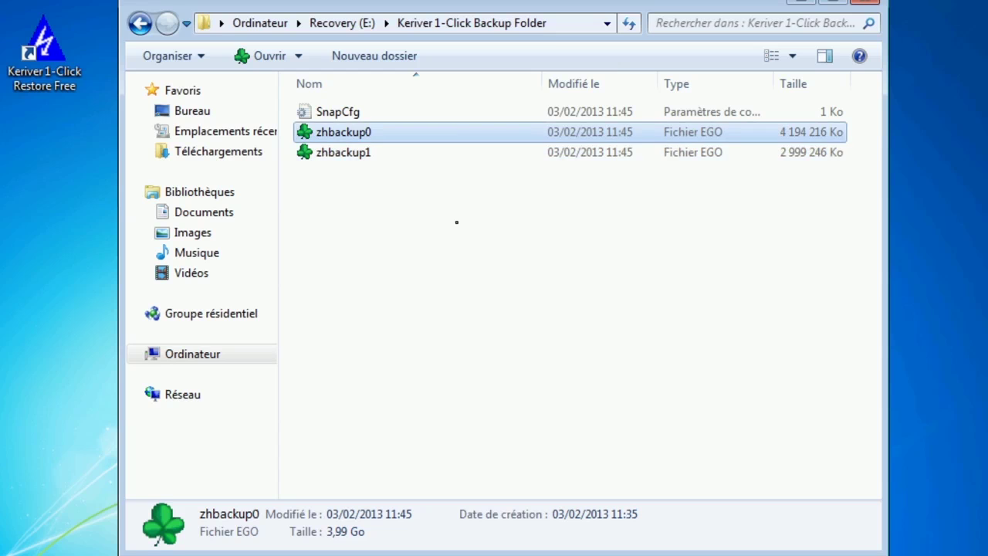
{"action": "key", "text": "Menu"}
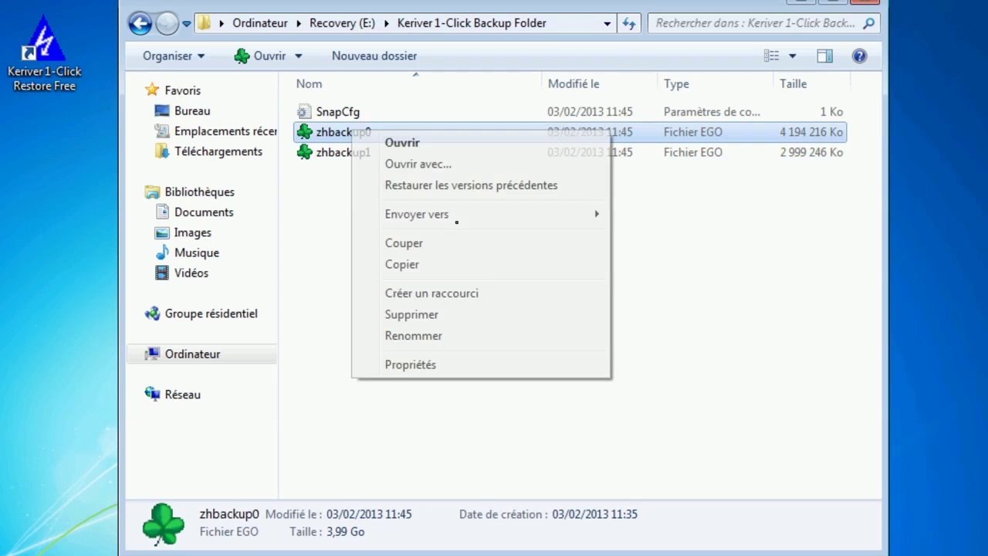
{"action": "key", "text": "Down"}
{"action": "key", "text": "Down"}
{"action": "left_click", "coordinate": [656, 222]}
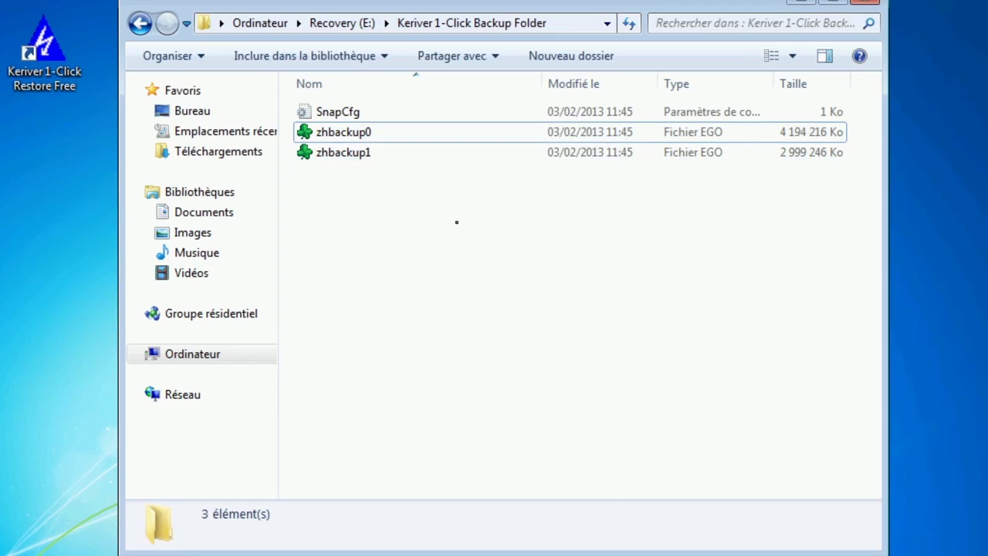